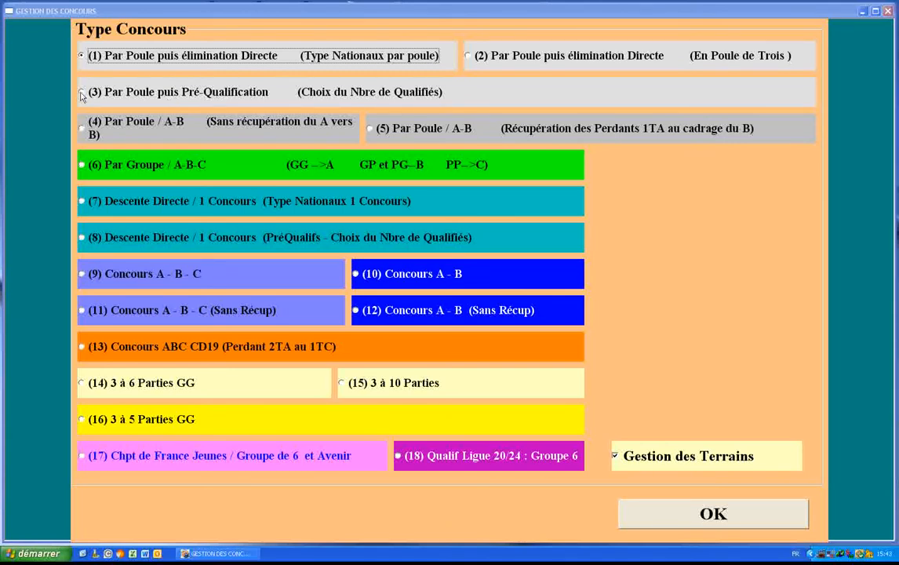
Choose contest type (3) Par Poule puis Pré-Qualification with Gestion des Terrains disabled, and confirm the selection.
{"action": "left_click", "coordinate": [83, 92]}
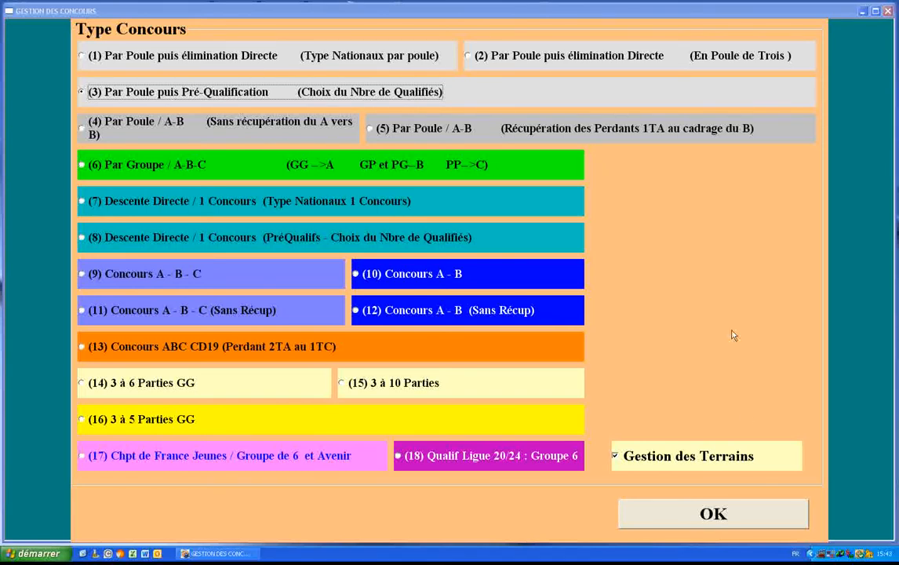
{"action": "left_click", "coordinate": [615, 458]}
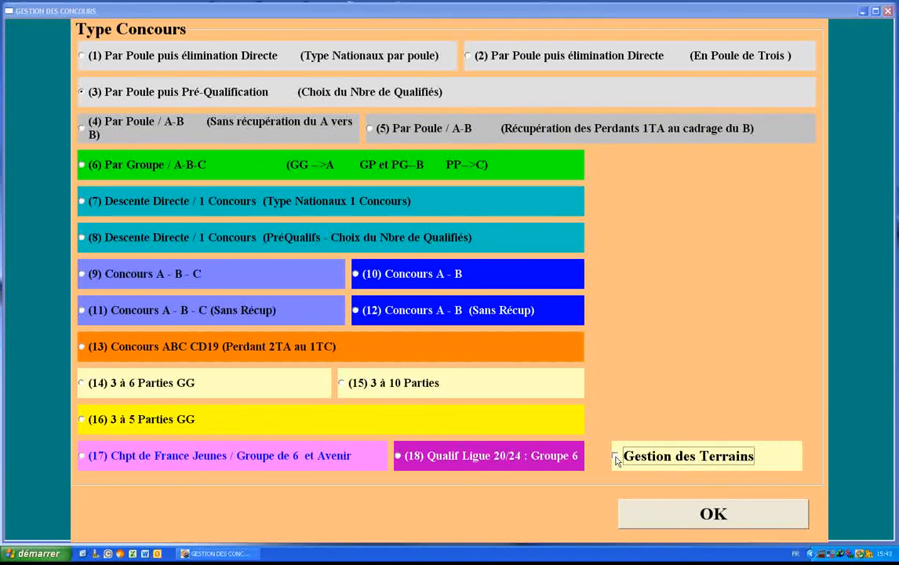
{"action": "left_click", "coordinate": [714, 514]}
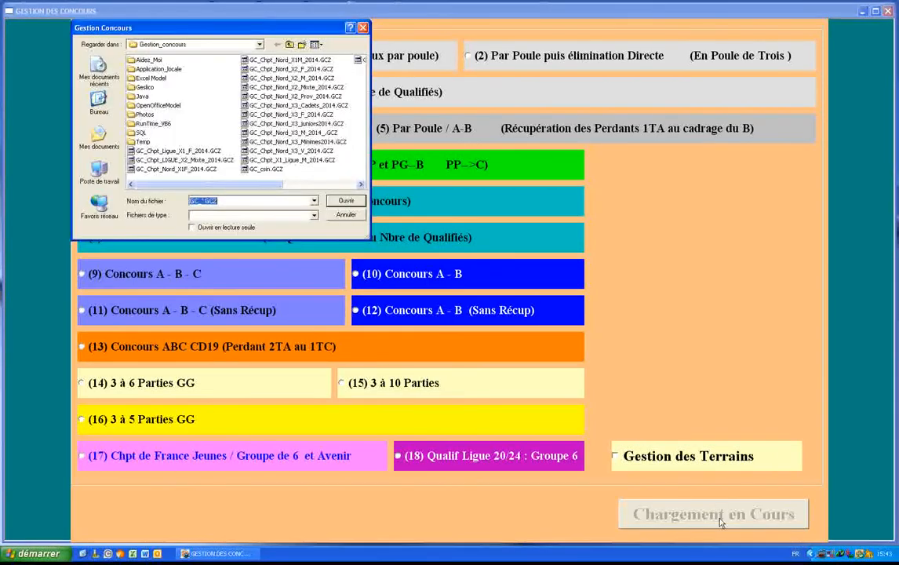
Open the contest file GC_QN_X2M_Cambresis.GCZ from the Gestion_concours folder.
{"action": "left_click", "coordinate": [360, 185]}
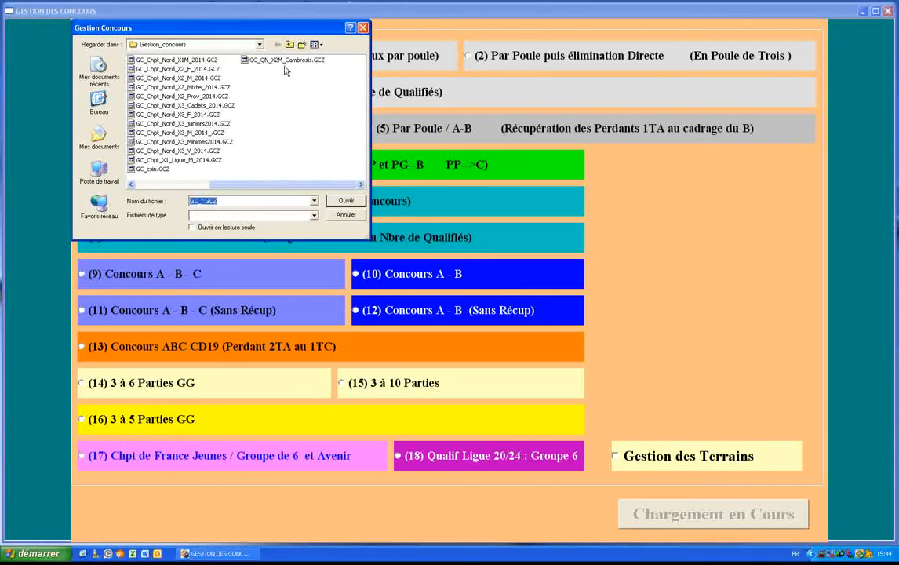
{"action": "left_click", "coordinate": [348, 204]}
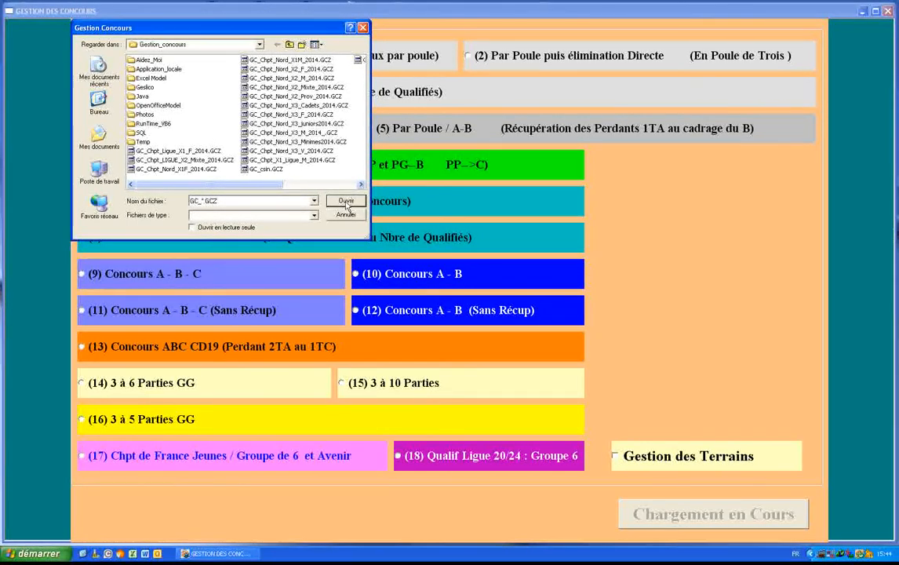
{"action": "left_click", "coordinate": [358, 186]}
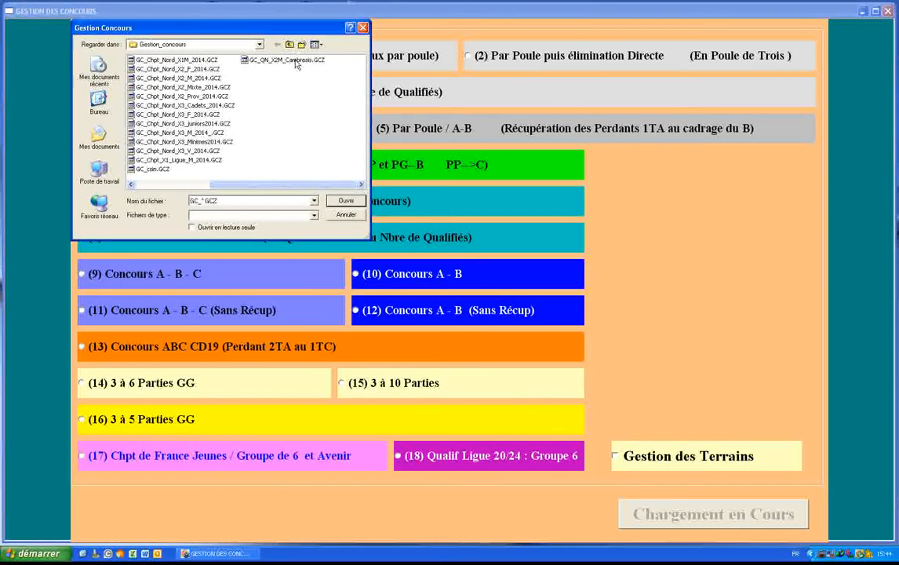
{"action": "left_click", "coordinate": [266, 60]}
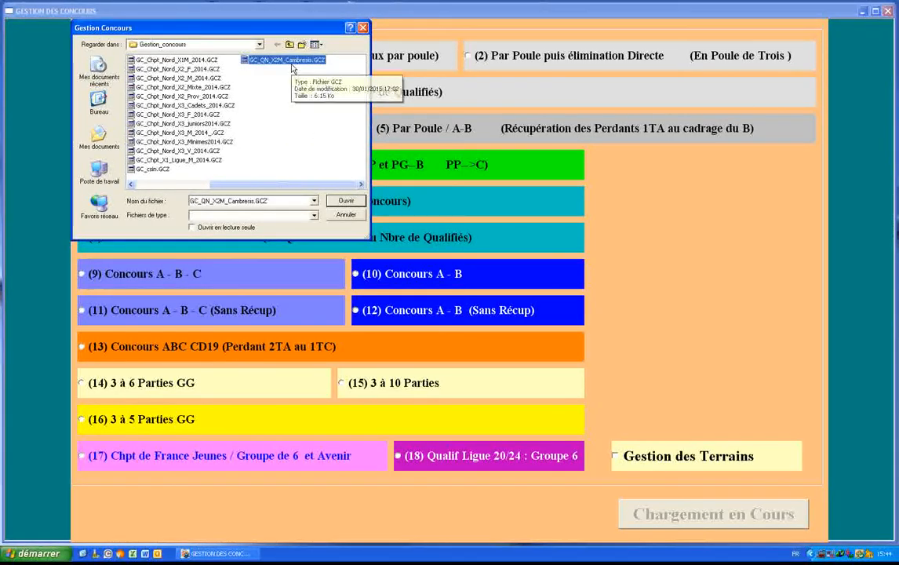
{"action": "left_click", "coordinate": [349, 202]}
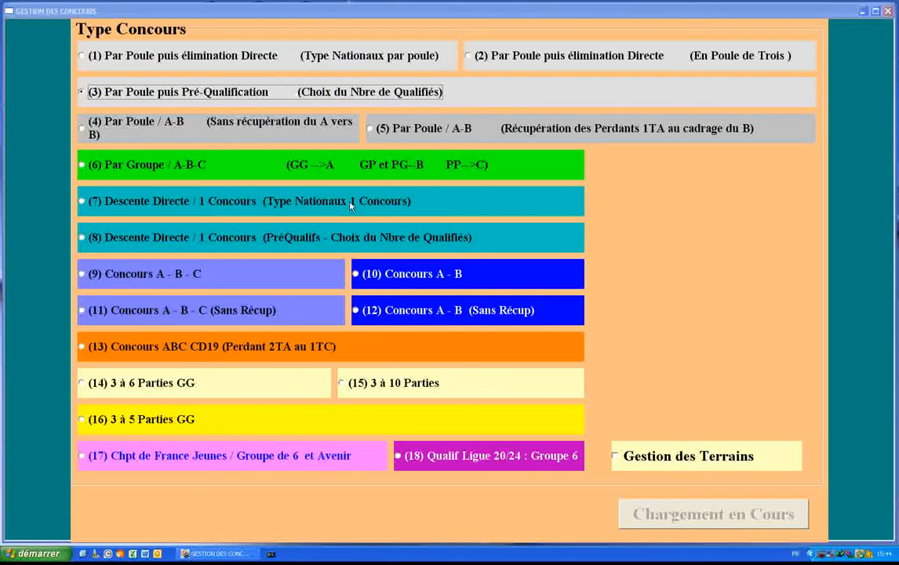
{"action": "left_click", "coordinate": [351, 206]}
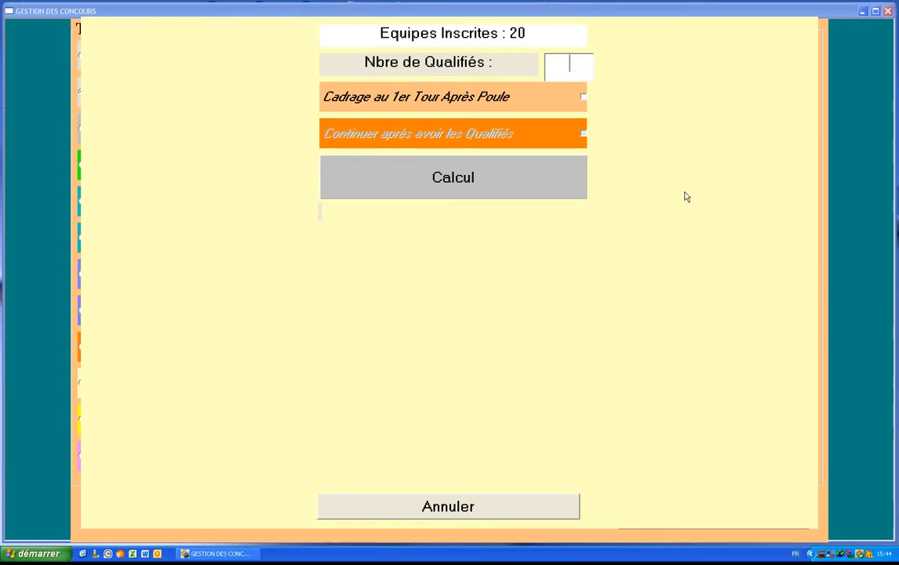
Set 4 qualified teams with Cadrage au 1er Tour Après Poule enabled, calculate the rounds and create the contest files.
{"action": "type", "text": "4"}
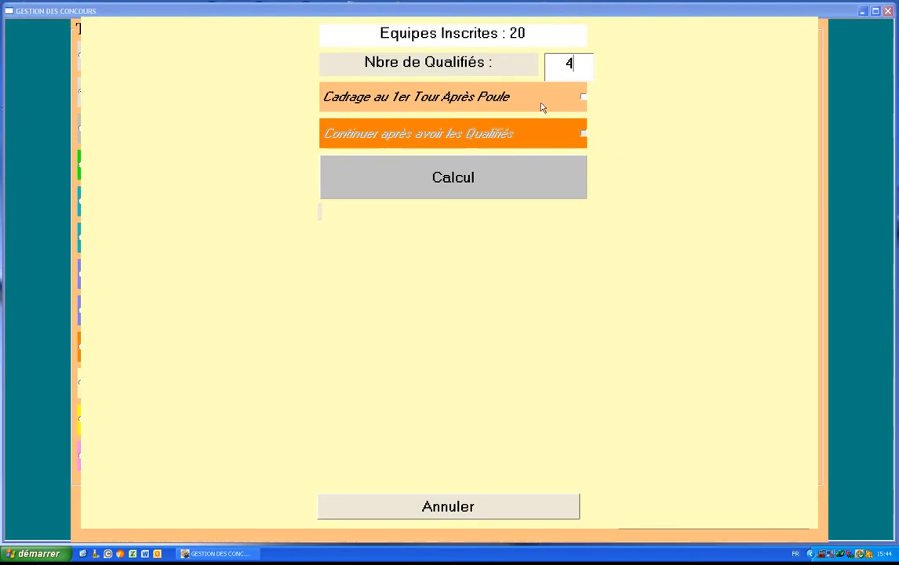
{"action": "left_click", "coordinate": [583, 97]}
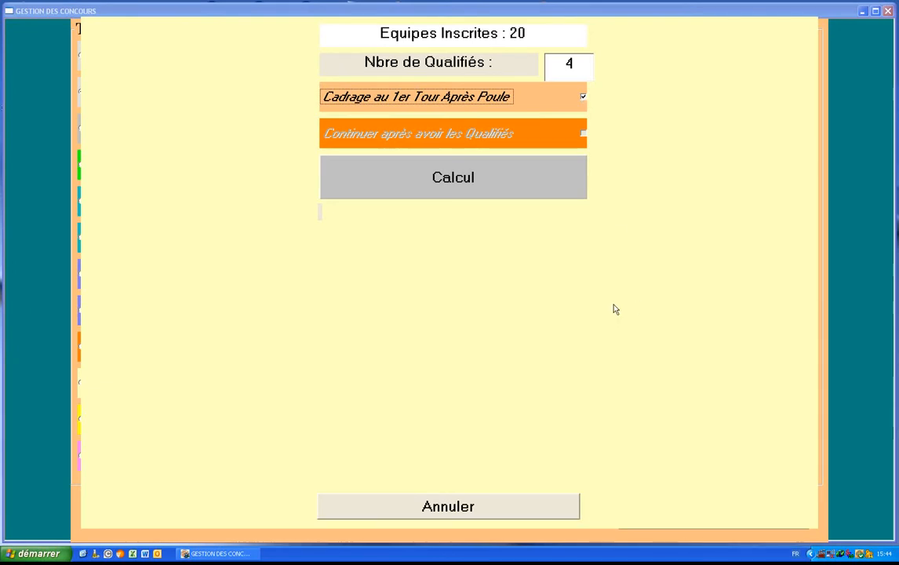
{"action": "left_click", "coordinate": [456, 193]}
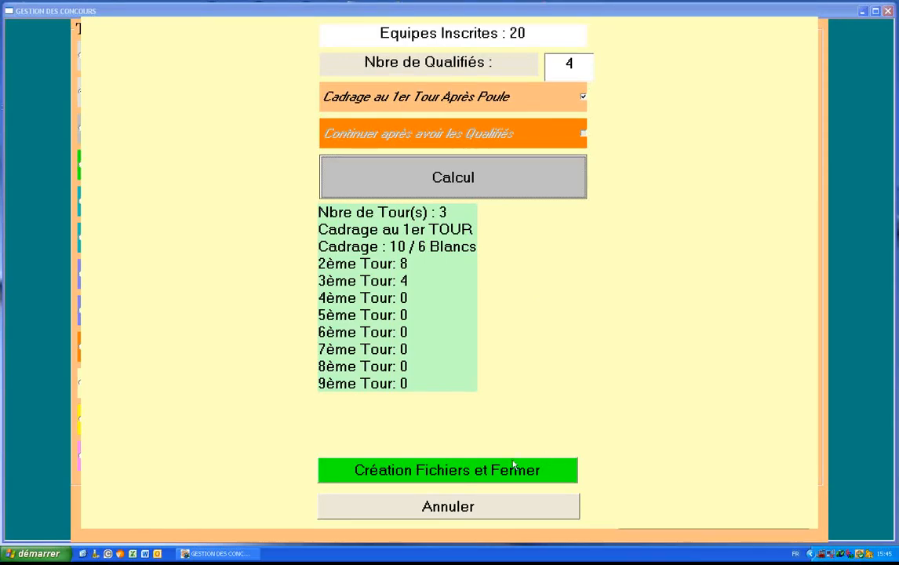
{"action": "left_click", "coordinate": [449, 471]}
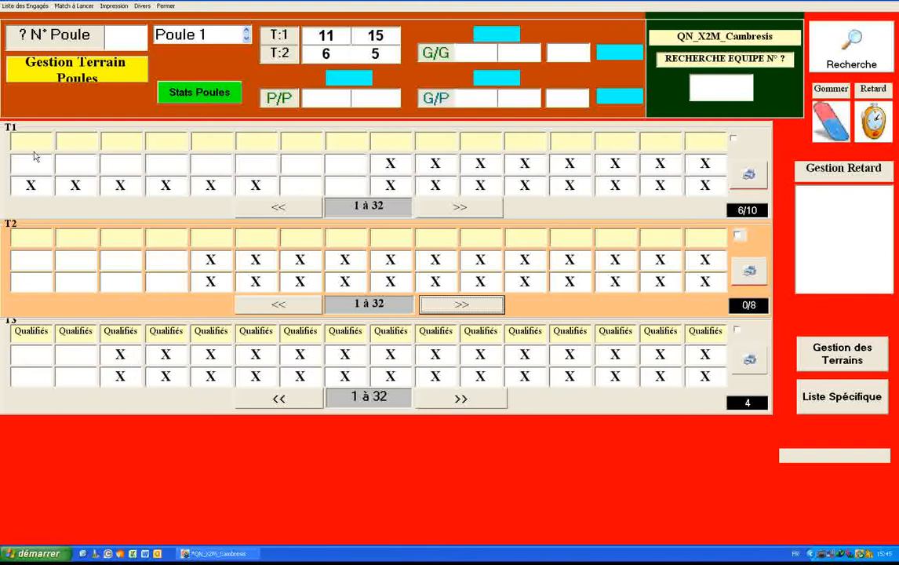
Consult the list of registered teams and the list of matches to launch.
{"action": "left_click", "coordinate": [19, 6]}
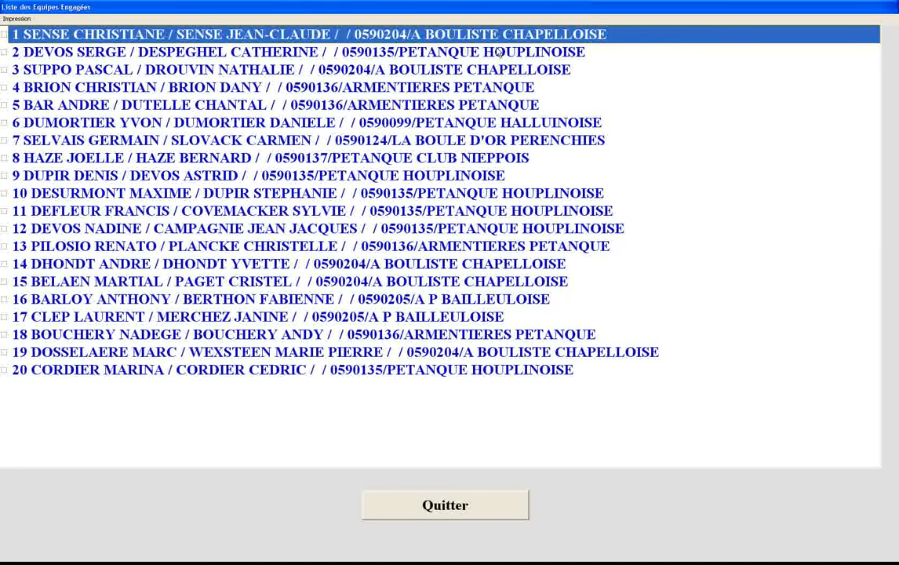
{"action": "left_click", "coordinate": [445, 506]}
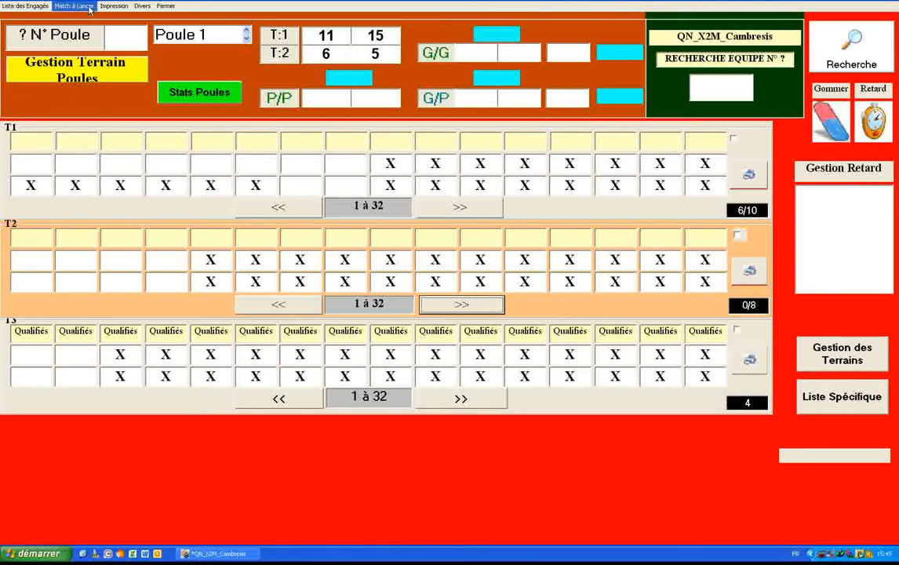
{"action": "left_click", "coordinate": [75, 6]}
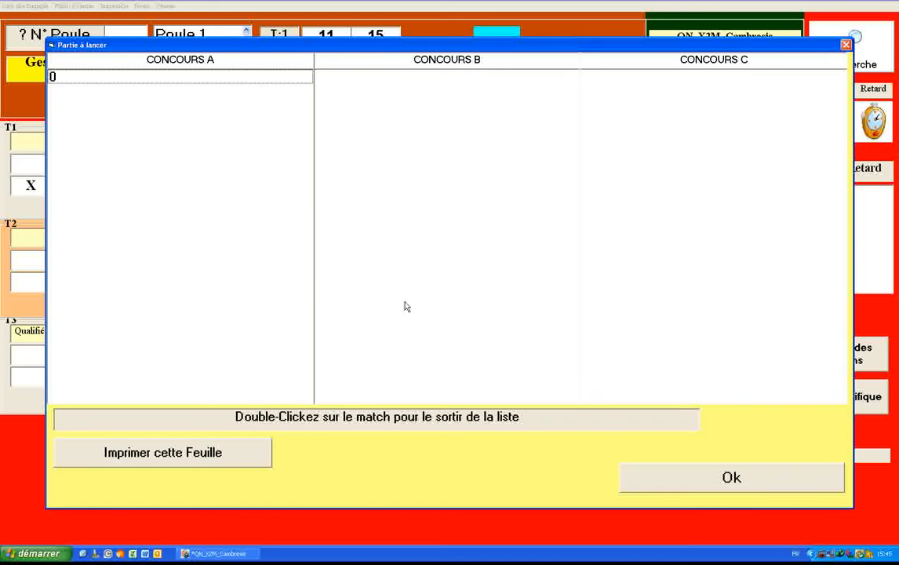
{"action": "left_click", "coordinate": [698, 478]}
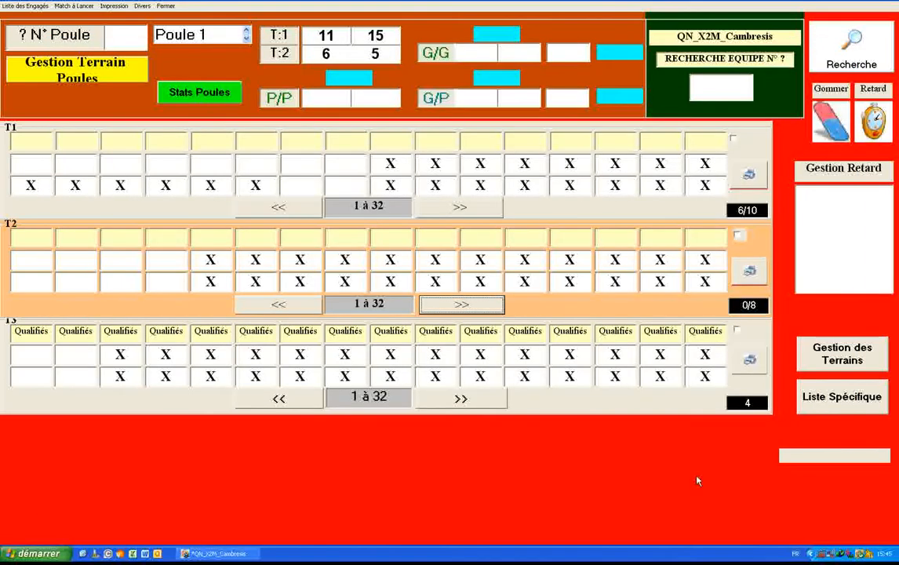
{"action": "left_click", "coordinate": [113, 7]}
{"action": "mouse_move", "coordinate": [142, 10]}
Look up pool 5 and pool 2 by their pool numbers to view their matches.
{"action": "left_click", "coordinate": [122, 39]}
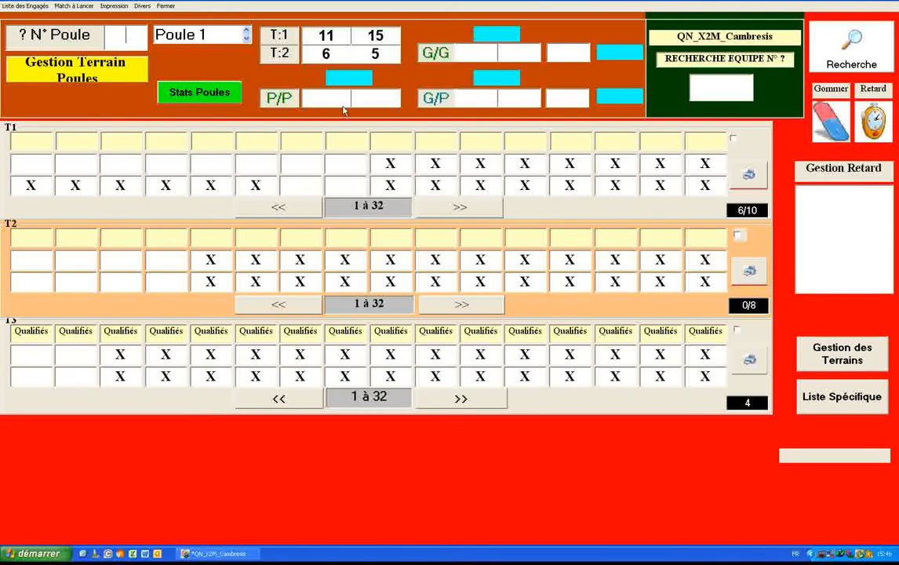
{"action": "type", "text": "5"}
{"action": "key", "text": "Return"}
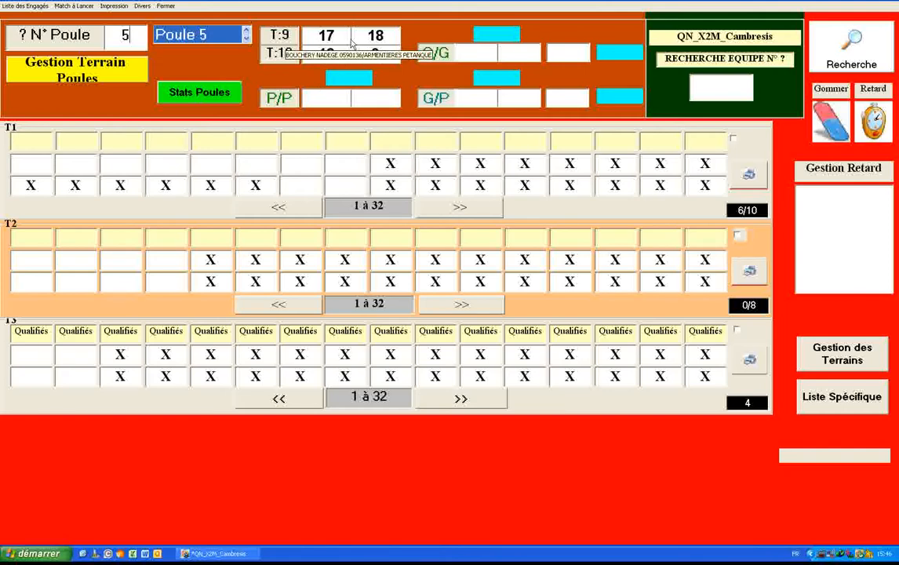
{"action": "key", "text": "BackSpace"}
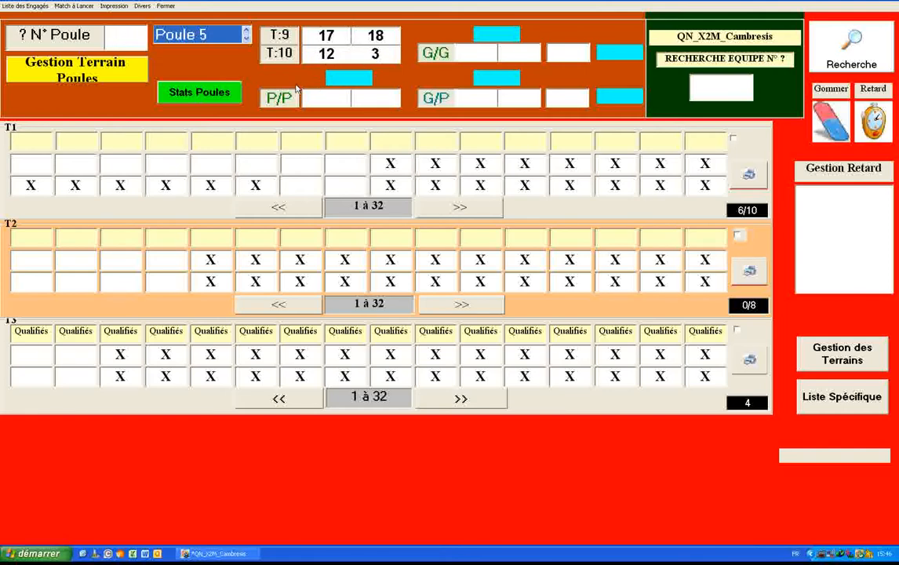
{"action": "type", "text": "2"}
{"action": "key", "text": "Return"}
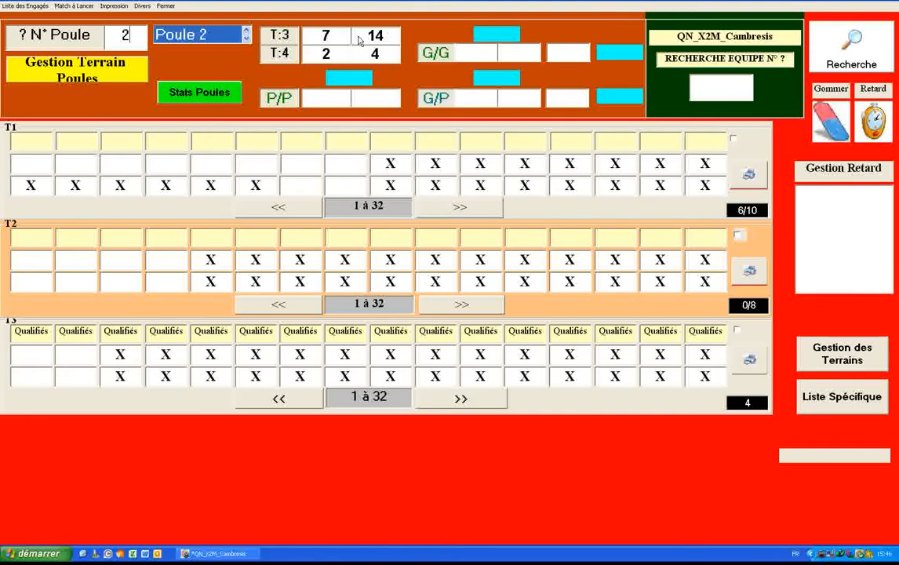
Browse the pool list and display the matches of Poule 1.
{"action": "left_click", "coordinate": [246, 40]}
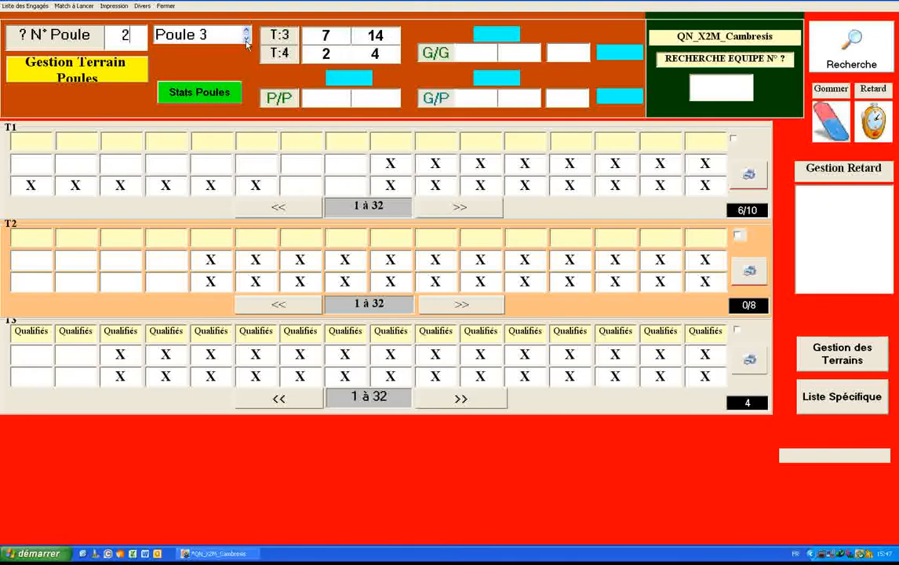
{"action": "left_click", "coordinate": [246, 41]}
{"action": "left_click", "coordinate": [247, 34]}
{"action": "left_click", "coordinate": [247, 34]}
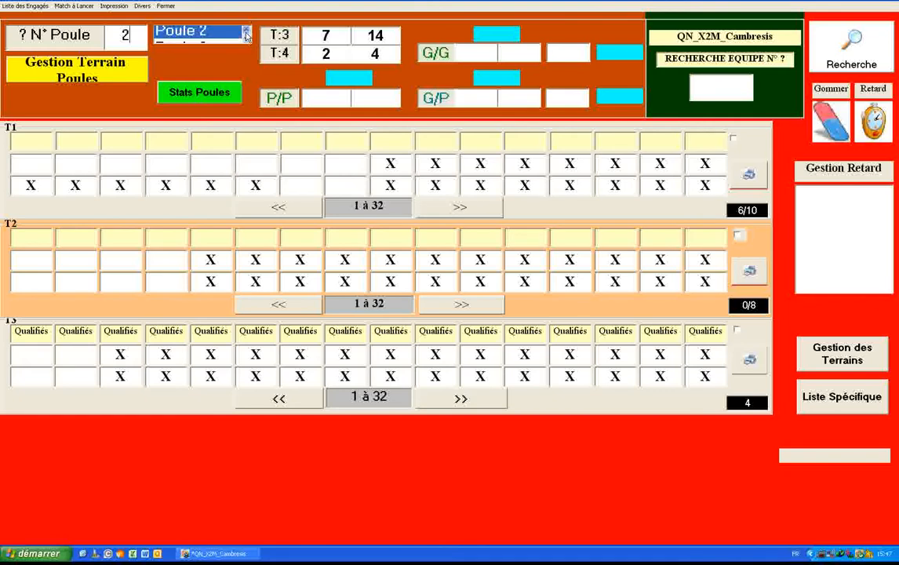
{"action": "left_click", "coordinate": [247, 34]}
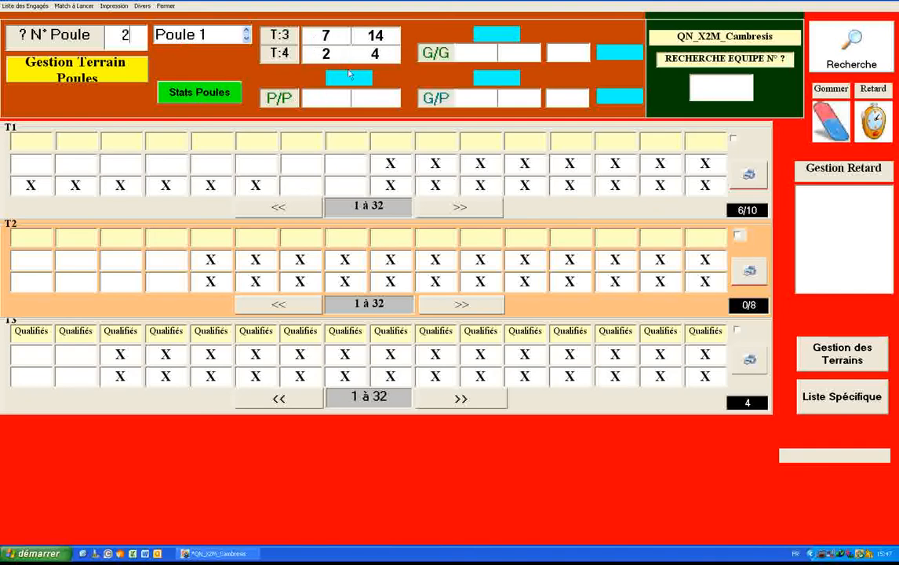
{"action": "left_click", "coordinate": [206, 36]}
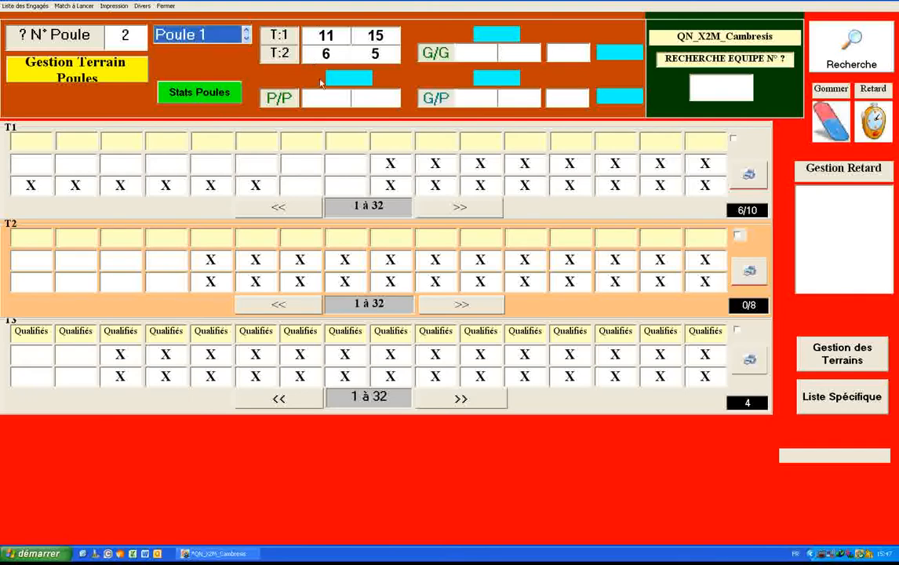
Display the matches of Poule 4 from the pool list and check the team details.
{"action": "left_click", "coordinate": [245, 38]}
{"action": "left_click", "coordinate": [245, 38]}
{"action": "left_click", "coordinate": [245, 39]}
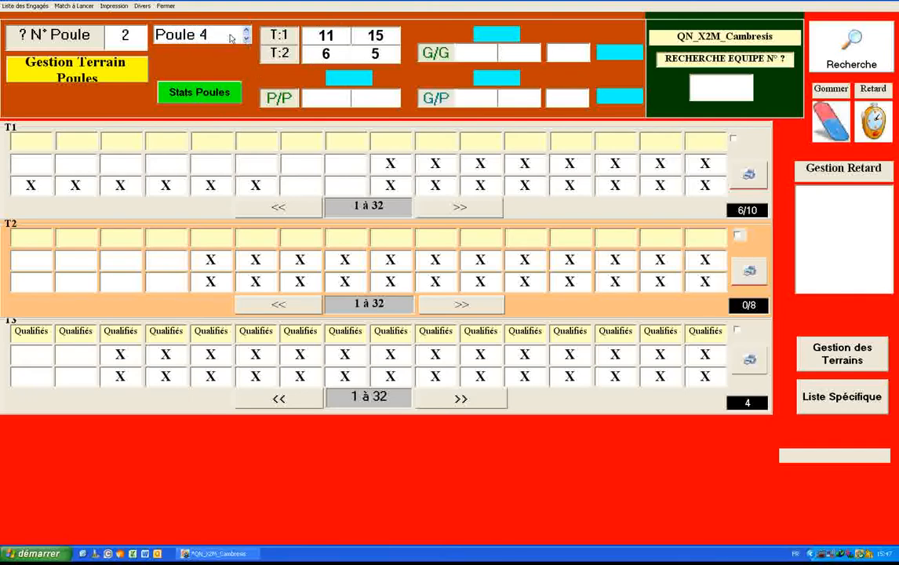
{"action": "left_click", "coordinate": [186, 41]}
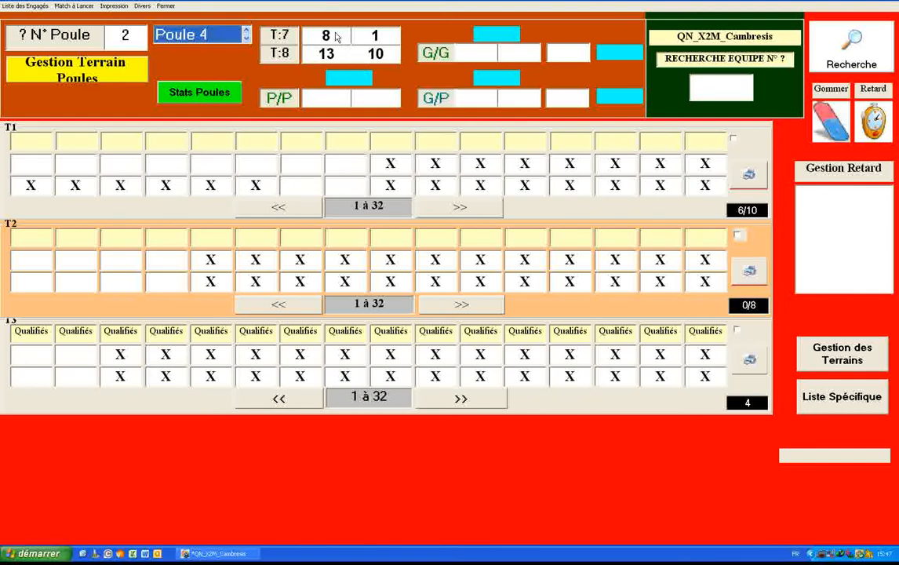
{"action": "mouse_move", "coordinate": [337, 37]}
Search for the pools of teams 12 and 9 by team number.
{"action": "type", "text": "12"}
{"action": "key", "text": "Return"}
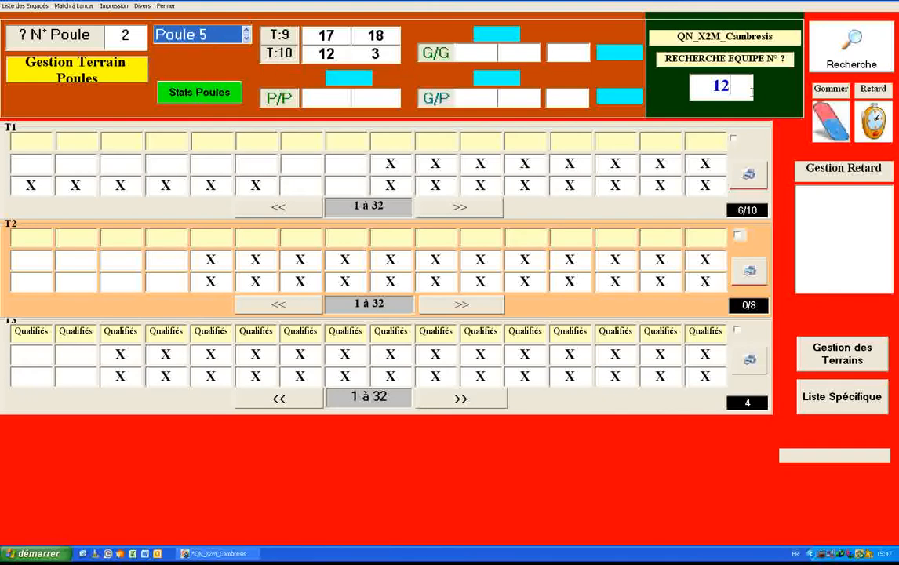
{"action": "key", "text": "BackSpace"}
{"action": "type", "text": "9"}
{"action": "key", "text": "Return"}
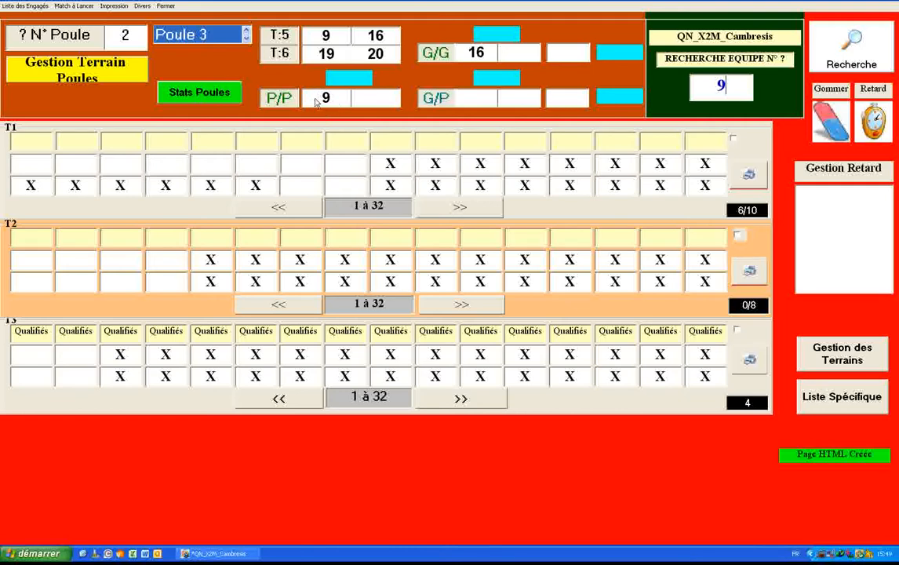
In Poule 3, record team 19 as the winner against team 20 and as the winner of the G/G match.
{"action": "mouse_move", "coordinate": [332, 96]}
{"action": "left_click", "coordinate": [322, 56]}
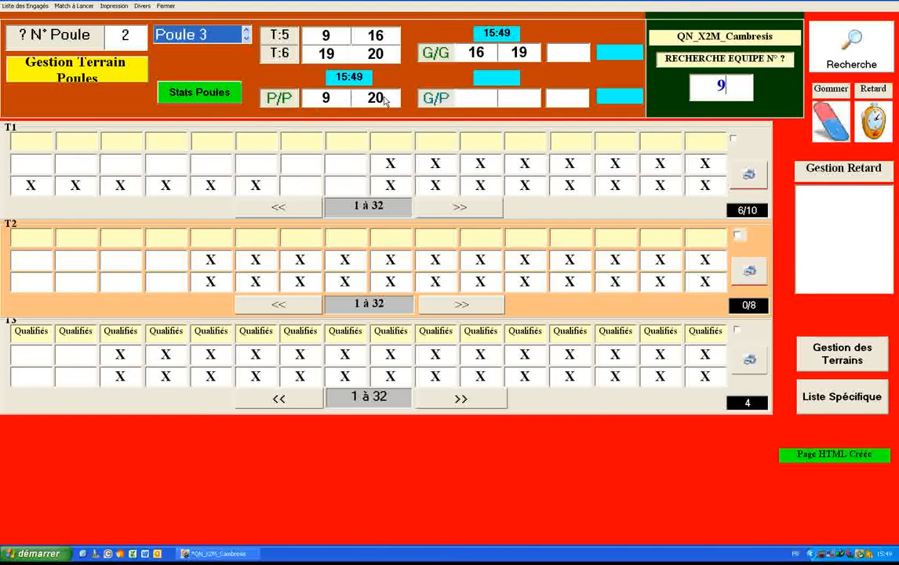
{"action": "left_click", "coordinate": [524, 55]}
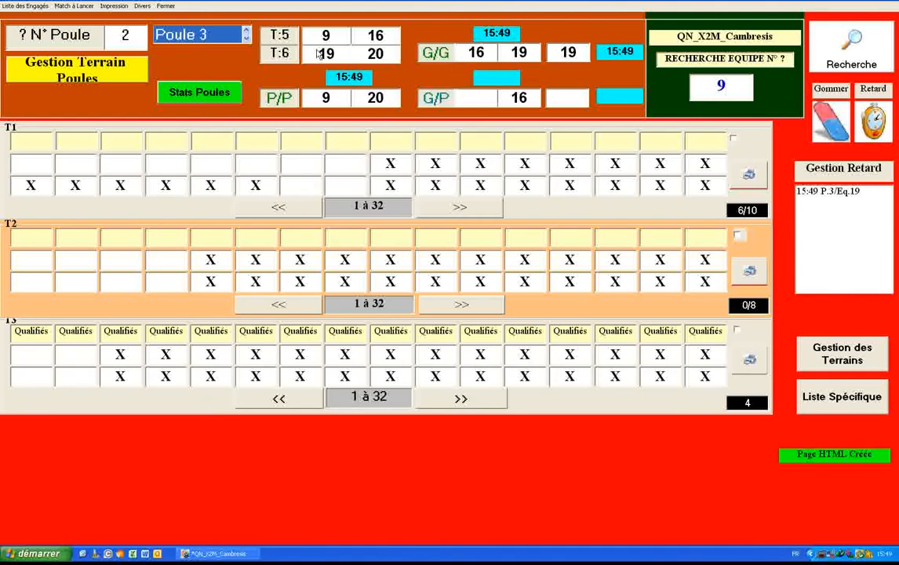
Draw the first-round bracket slot for team 19, the G/G winner of Poule 3, and accept the draw.
{"action": "mouse_move", "coordinate": [319, 54]}
{"action": "left_click", "coordinate": [575, 60]}
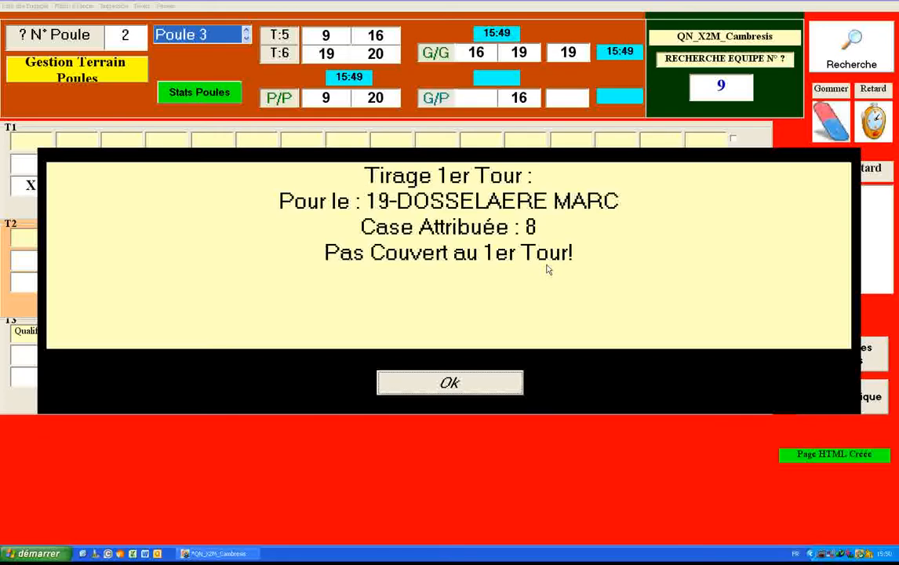
{"action": "left_click", "coordinate": [448, 383]}
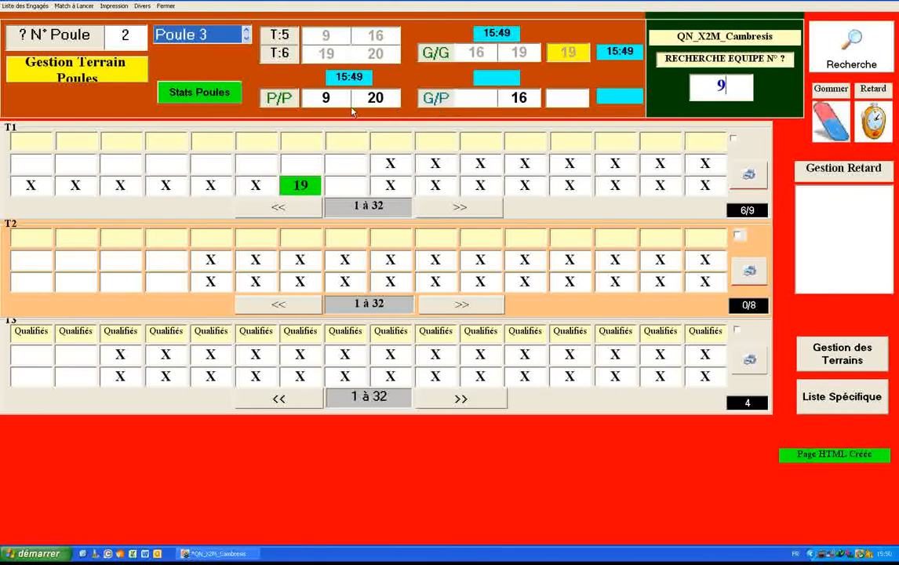
In Poule 3, record team 9 as the P/P and G/P winner and draw its first-round and second-round slots.
{"action": "left_click", "coordinate": [326, 98]}
{"action": "left_click", "coordinate": [475, 104]}
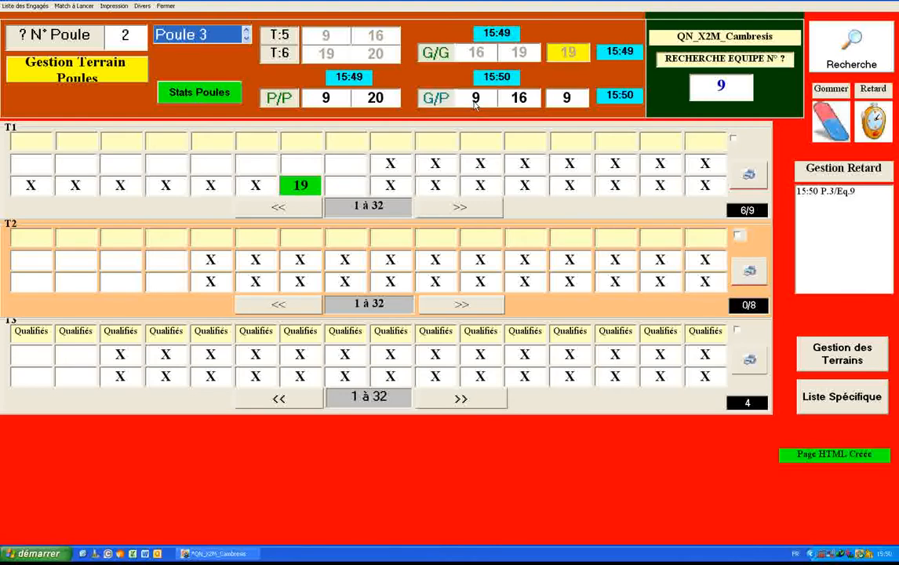
{"action": "left_click", "coordinate": [566, 99]}
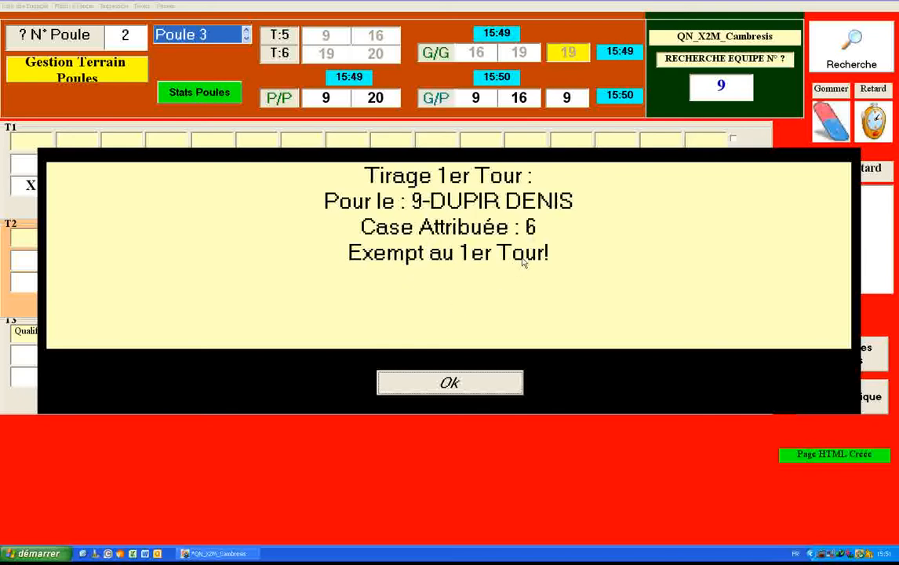
{"action": "left_click", "coordinate": [467, 384]}
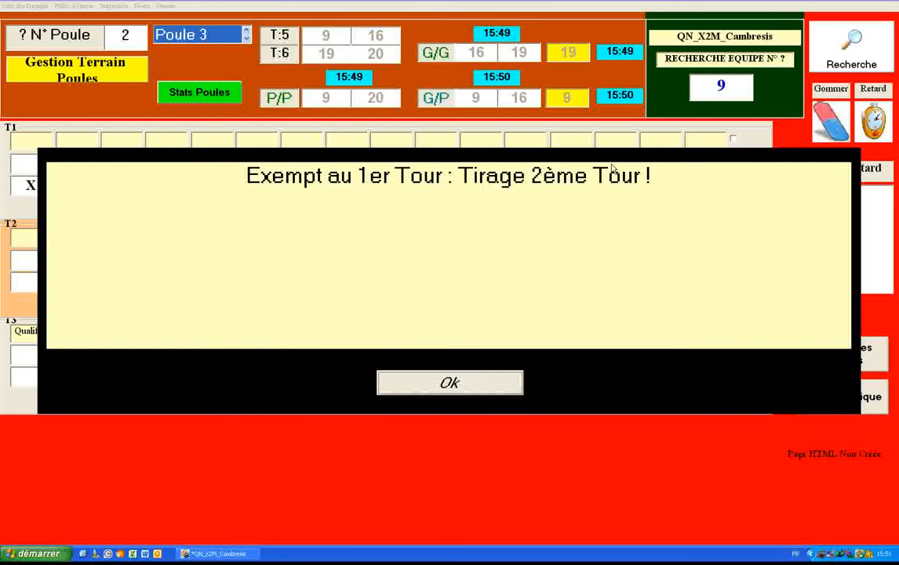
{"action": "left_click", "coordinate": [448, 383]}
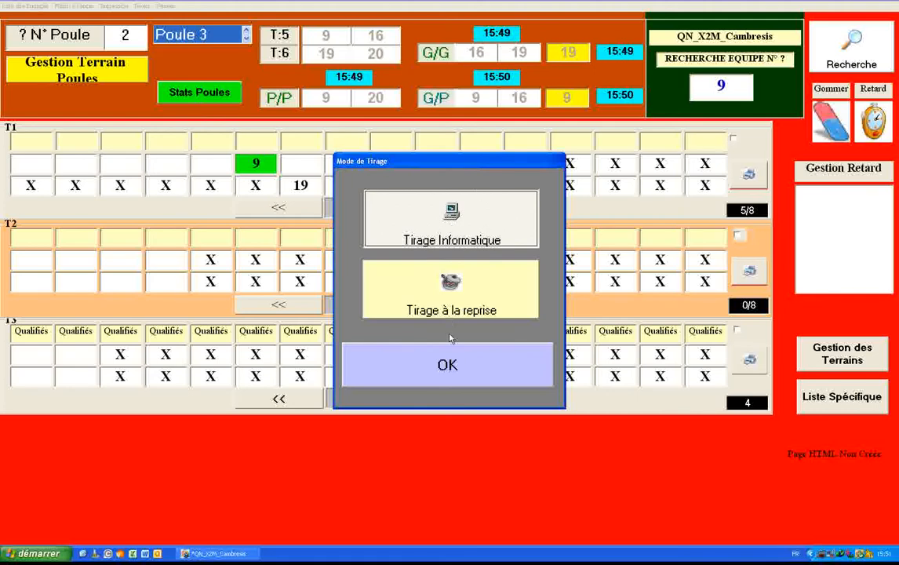
{"action": "left_click", "coordinate": [441, 362]}
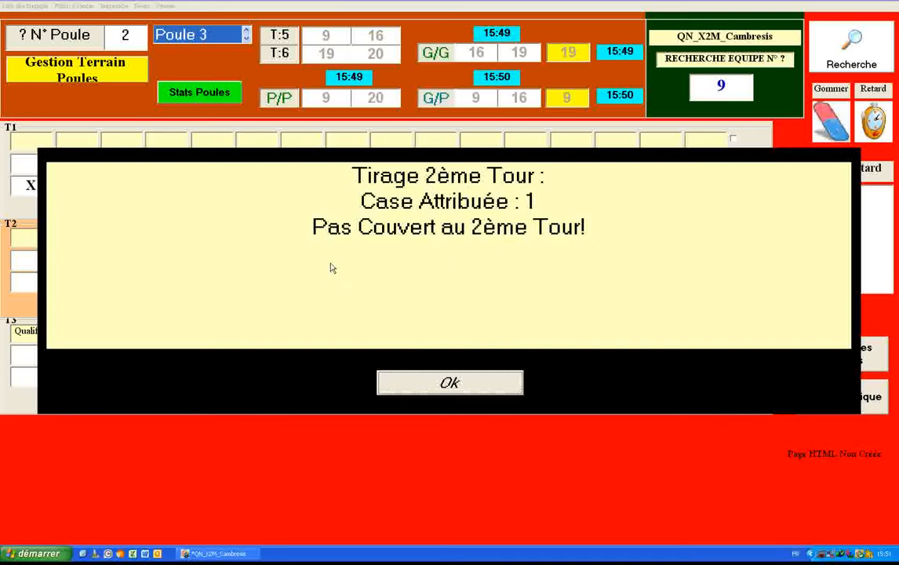
{"action": "left_click", "coordinate": [436, 384]}
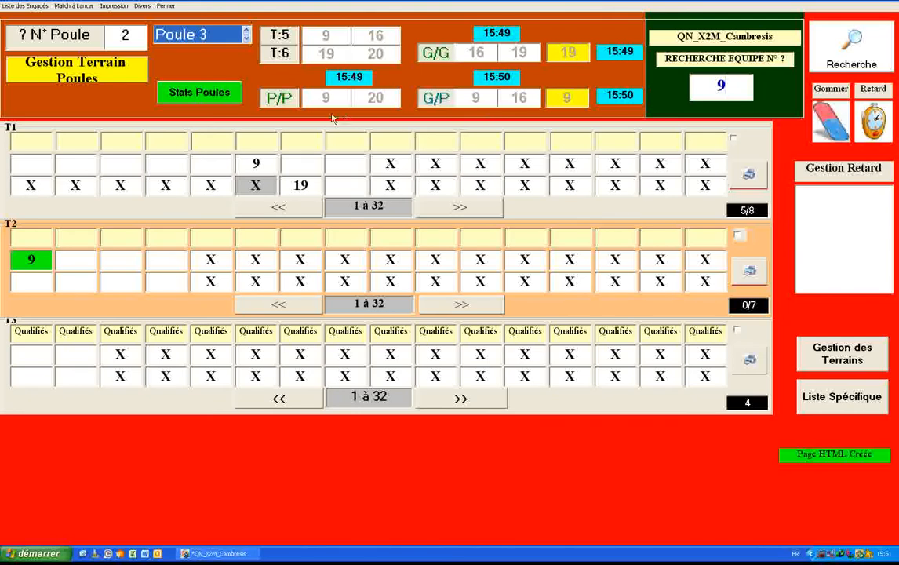
In Poule 5, record team 18 as winner against team 17, team 3 against team 12, and team 3 as the G/G winner.
{"action": "left_click", "coordinate": [247, 40]}
{"action": "left_click", "coordinate": [247, 40]}
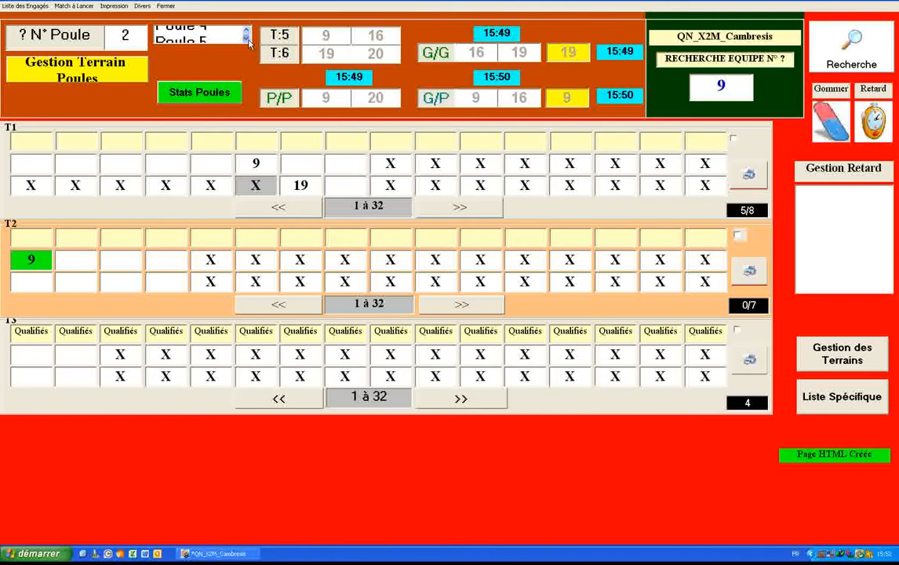
{"action": "left_click", "coordinate": [204, 36]}
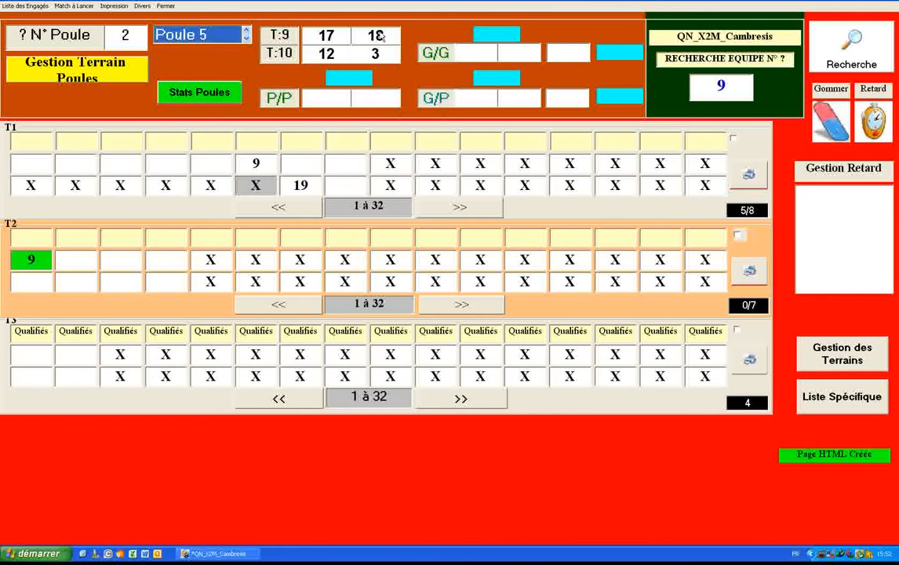
{"action": "left_click", "coordinate": [384, 43]}
{"action": "left_click", "coordinate": [374, 58]}
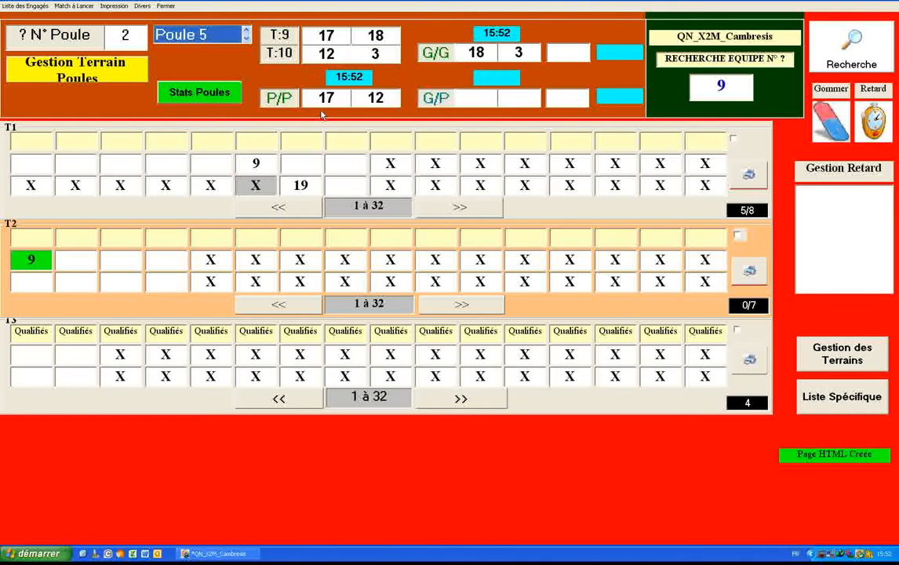
{"action": "left_click", "coordinate": [517, 56]}
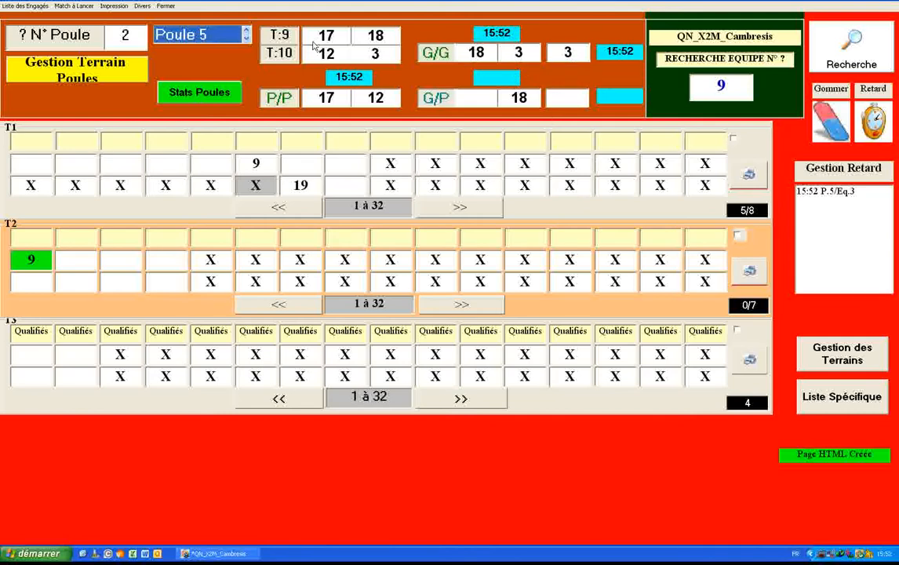
Draw the first-round and second-round slots for team 3, the G/G winner of Poule 5.
{"action": "left_click", "coordinate": [568, 54]}
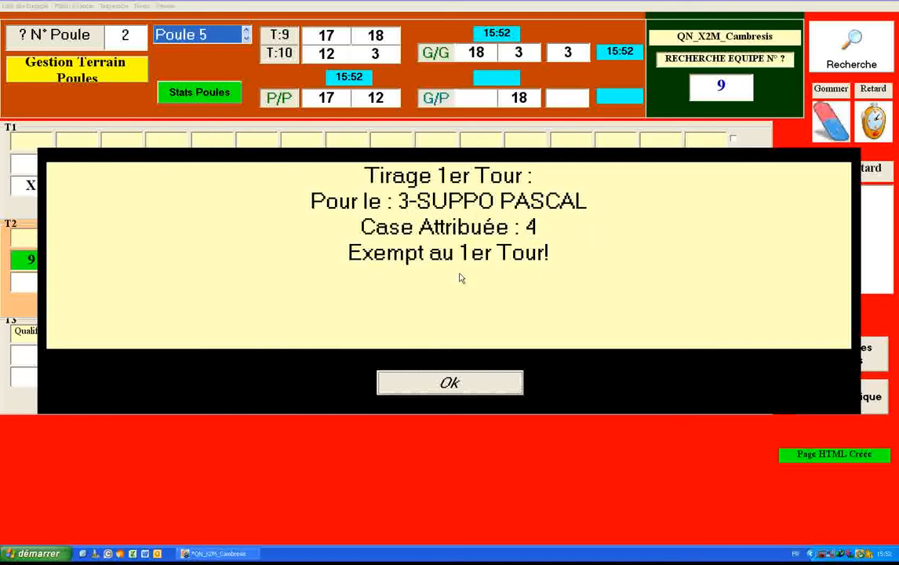
{"action": "left_click", "coordinate": [452, 385]}
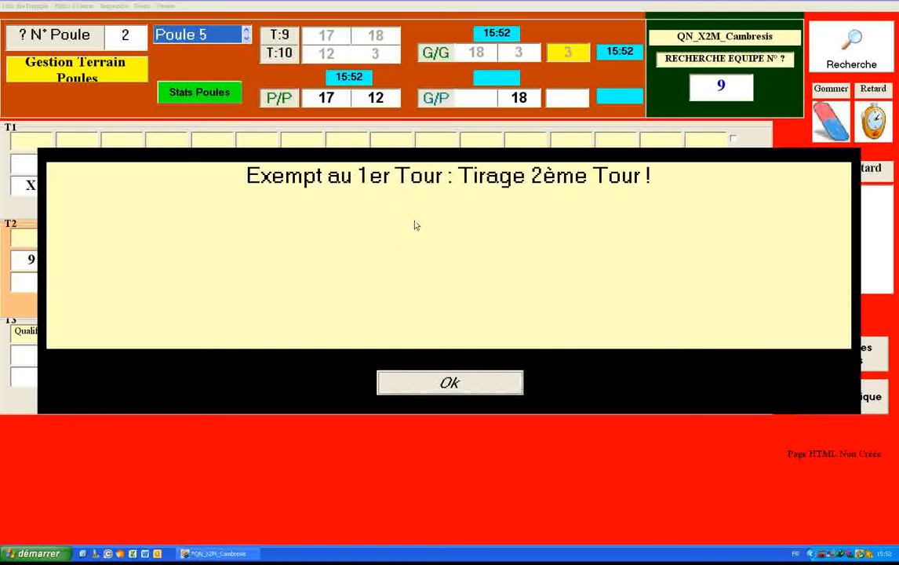
{"action": "left_click", "coordinate": [469, 394]}
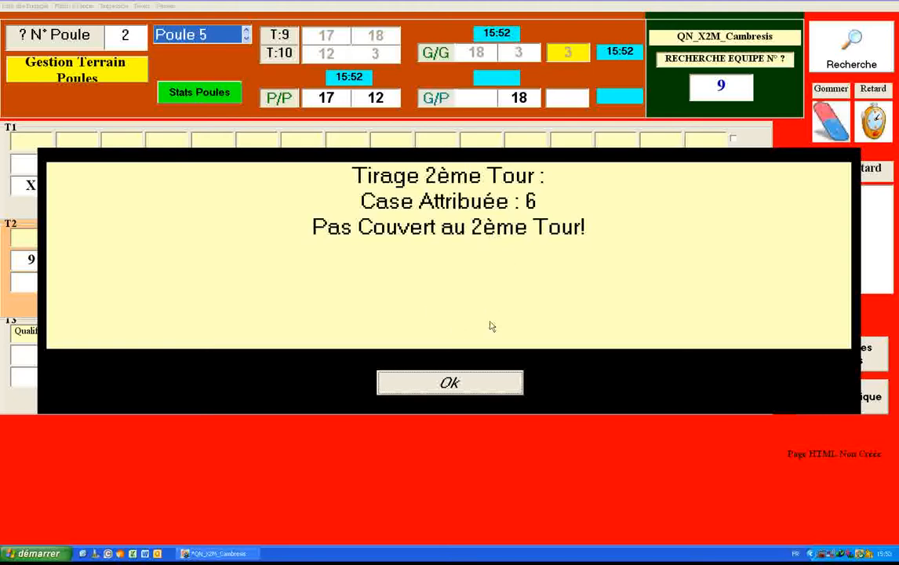
{"action": "left_click", "coordinate": [473, 390]}
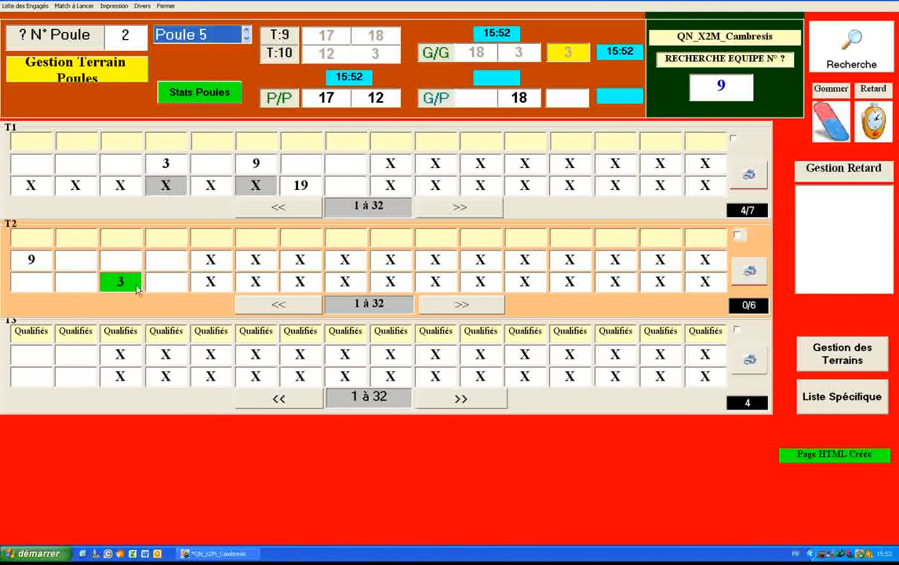
In Poule 5, record team 17 as the P/P and G/P winner and draw its first-round slot.
{"action": "left_click", "coordinate": [338, 107]}
{"action": "left_click", "coordinate": [478, 102]}
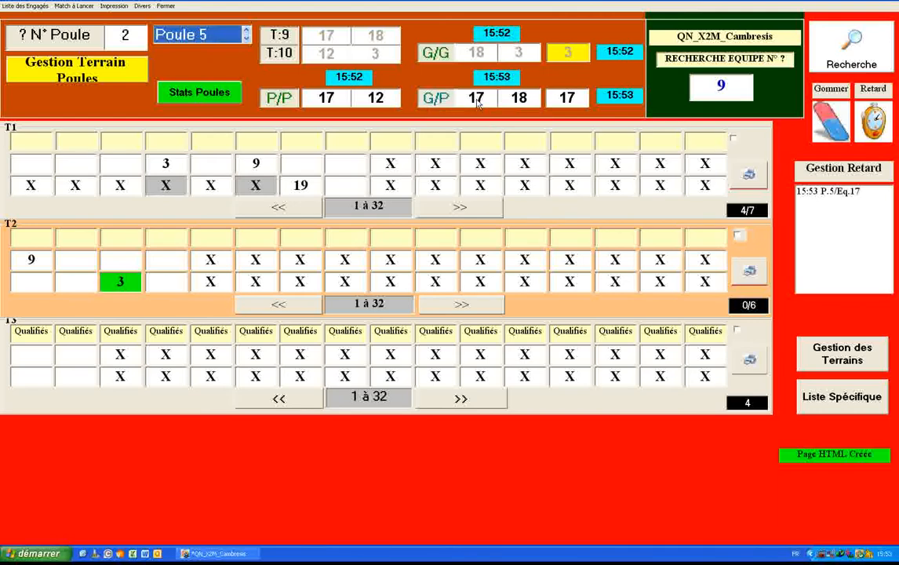
{"action": "left_click", "coordinate": [570, 104]}
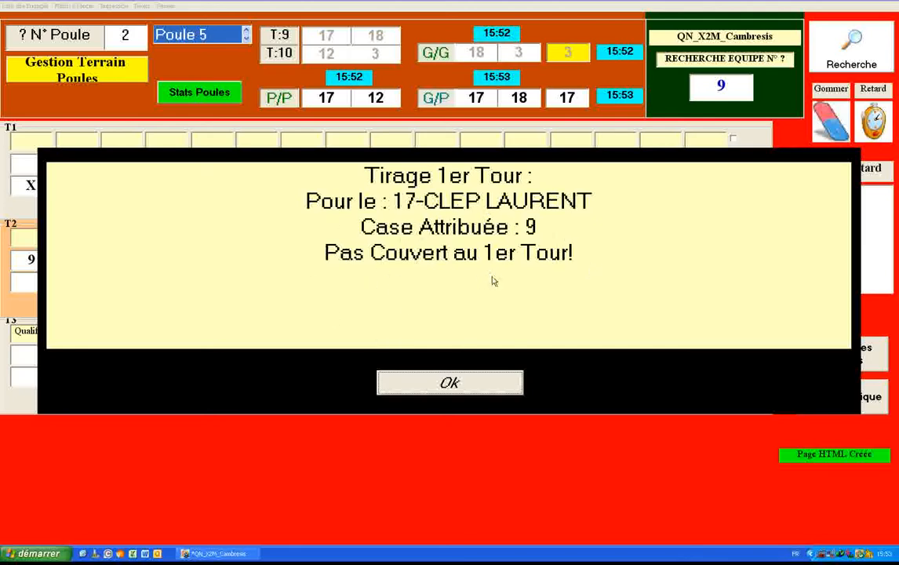
{"action": "left_click", "coordinate": [444, 389]}
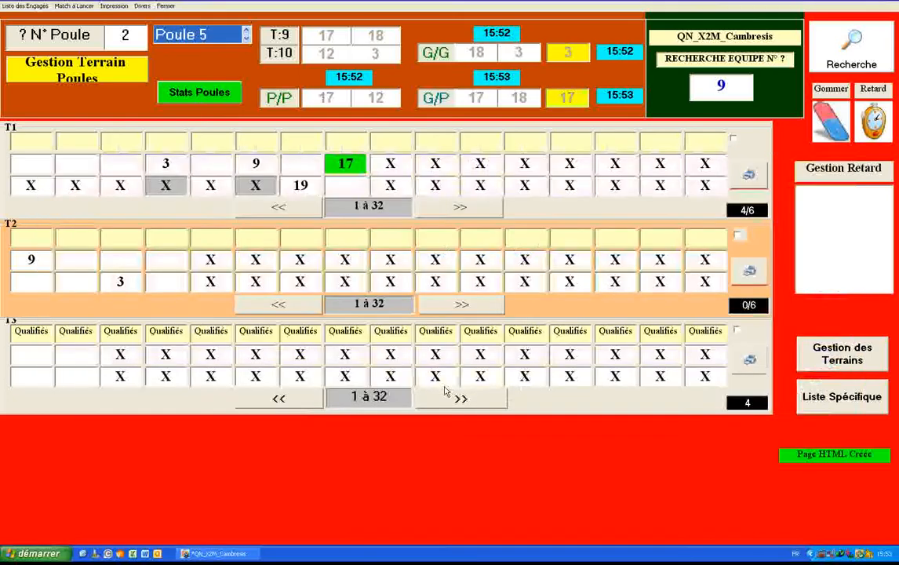
Check the player details of teams 17 and 9 from their first-round slots.
{"action": "left_click", "coordinate": [341, 166]}
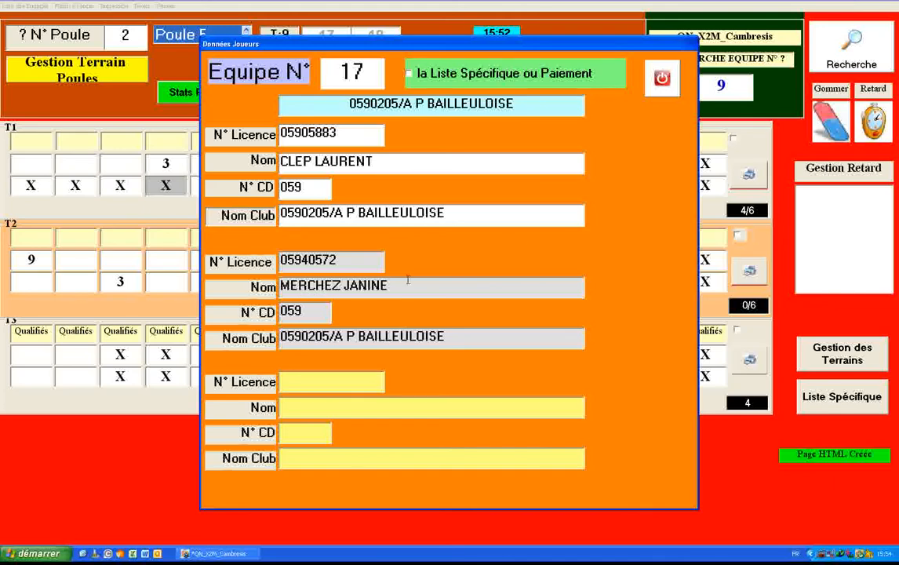
{"action": "left_click", "coordinate": [662, 78]}
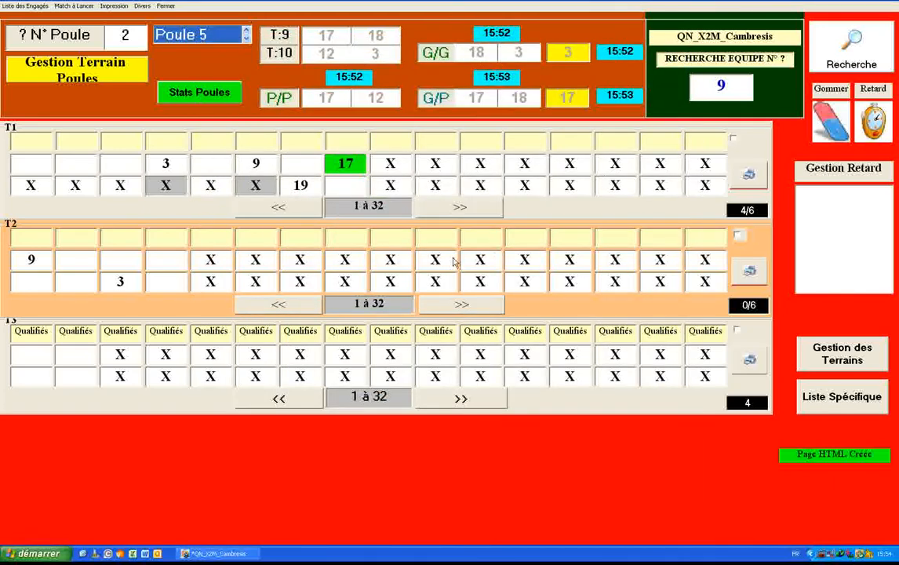
{"action": "double_click", "coordinate": [266, 171]}
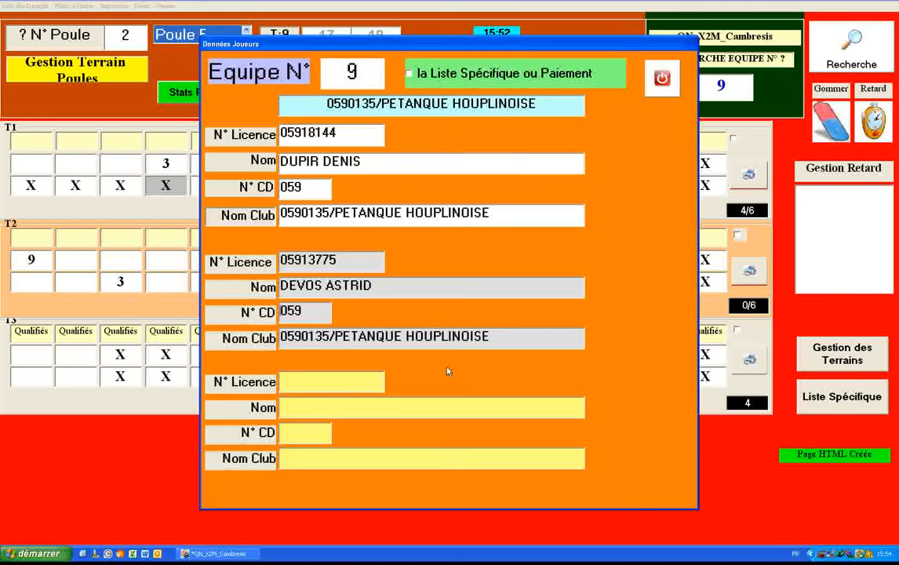
{"action": "left_click", "coordinate": [662, 79]}
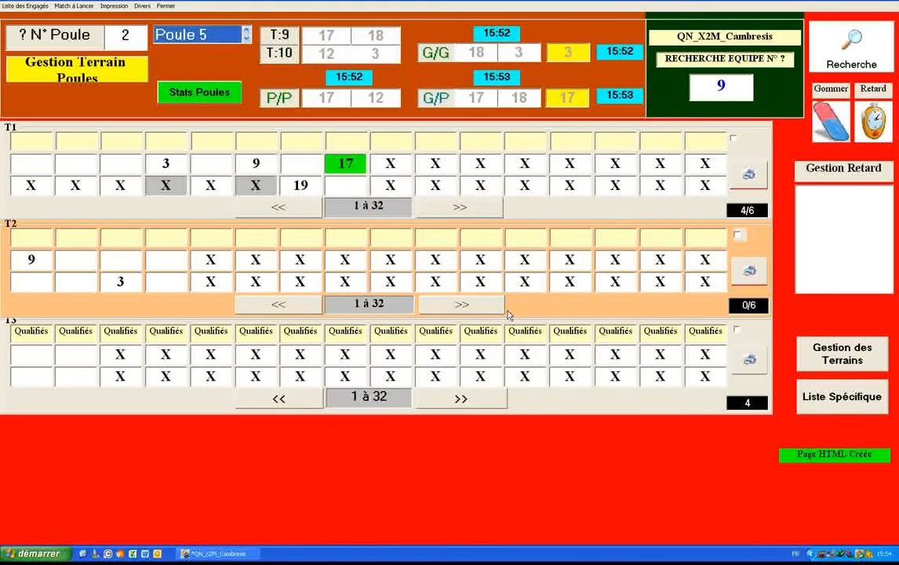
In Poule 1, record team 5 as the winner against team 6.
{"action": "left_click", "coordinate": [246, 33]}
{"action": "left_click", "coordinate": [245, 32]}
{"action": "left_click", "coordinate": [246, 32]}
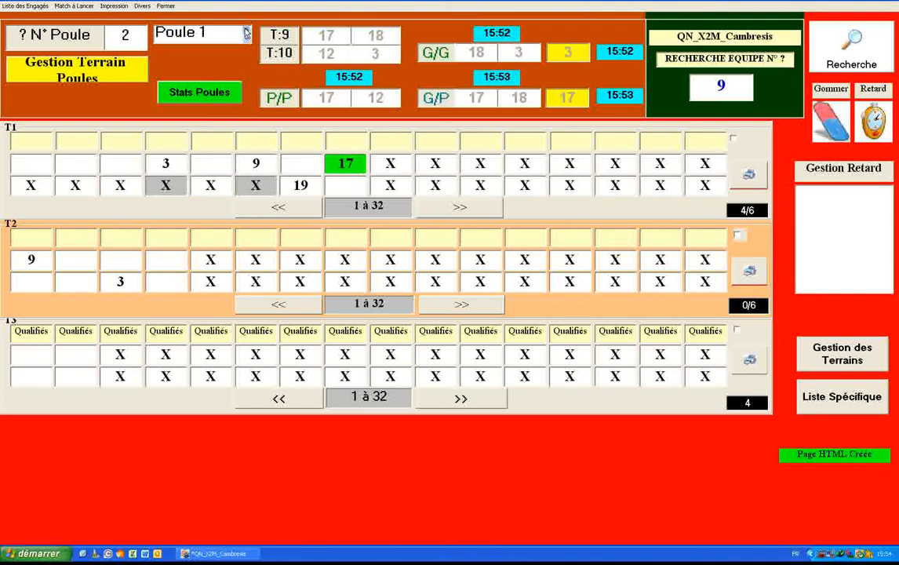
{"action": "left_click", "coordinate": [203, 40]}
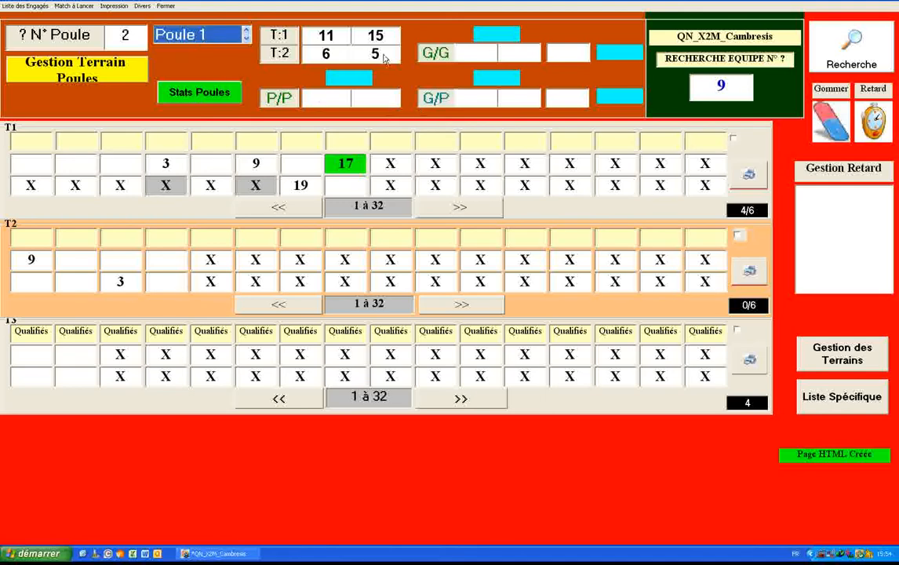
{"action": "left_click", "coordinate": [383, 57]}
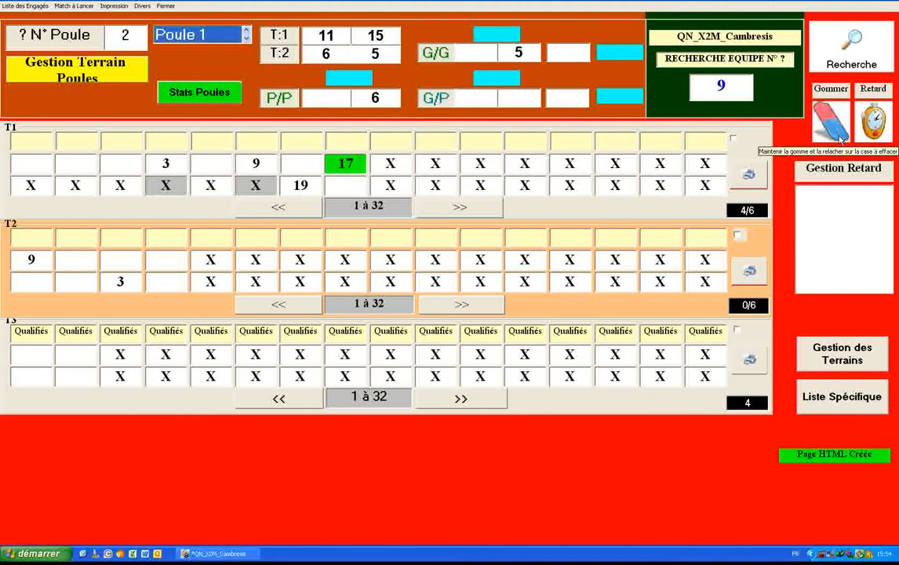
Search for team 17 by number, then erase its first-round slot and its G/P win in Poule 5.
{"action": "double_click", "coordinate": [721, 85]}
{"action": "key", "text": "BackSpace"}
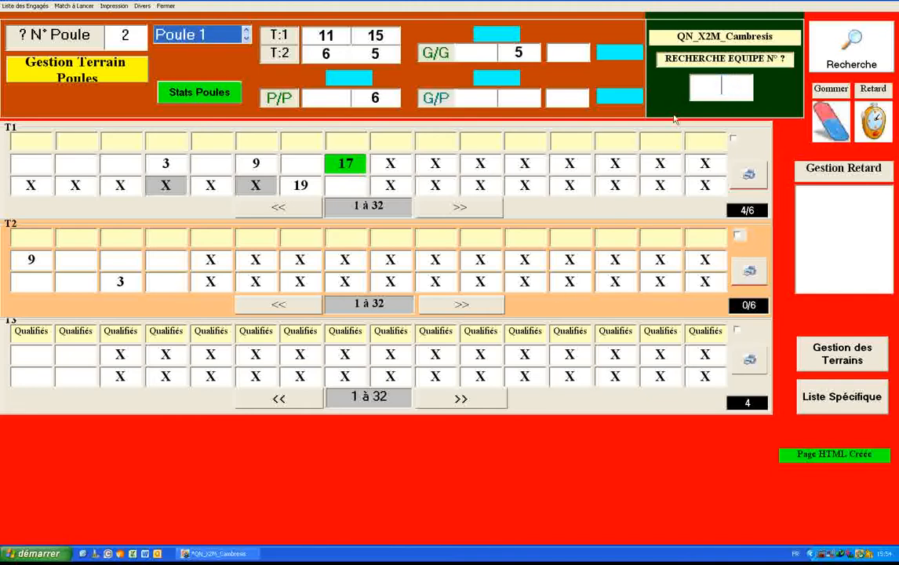
{"action": "type", "text": "17"}
{"action": "key", "text": "Return"}
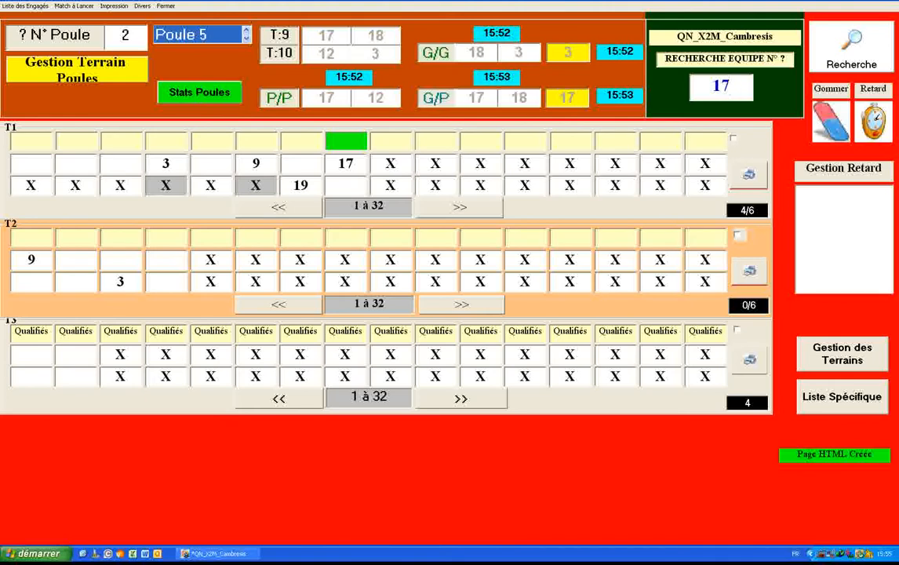
{"action": "left_click", "coordinate": [346, 163]}
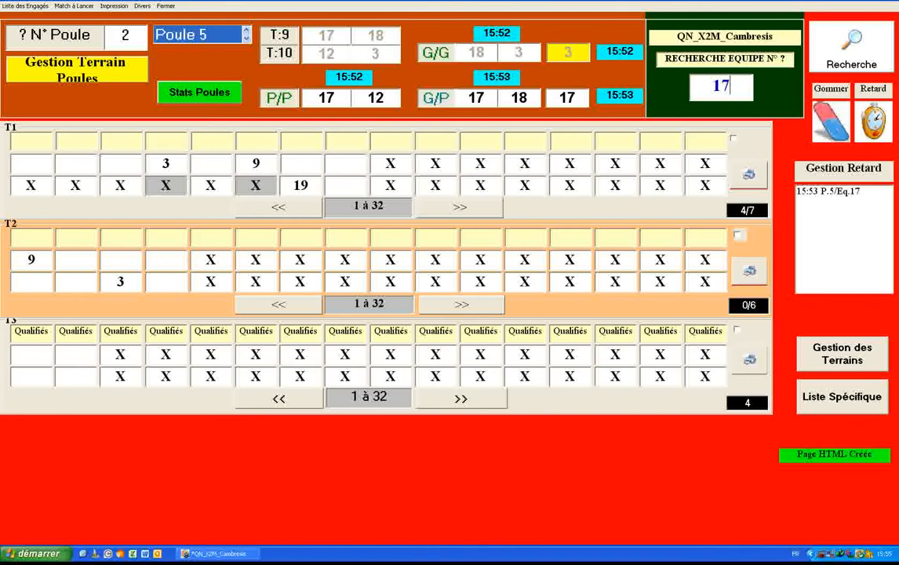
{"action": "left_click", "coordinate": [562, 98]}
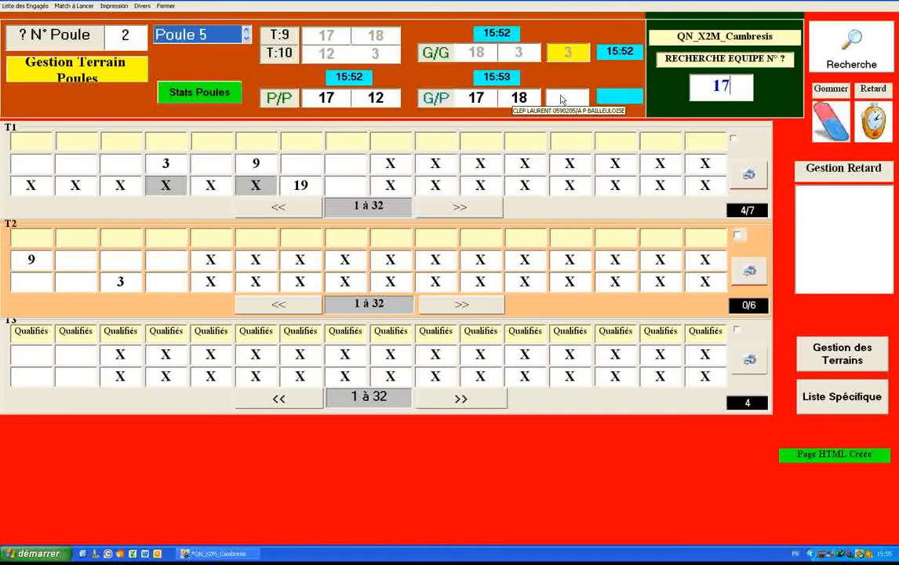
Record team 18 as the G/P winner of Poule 5 and draw its first-round slot.
{"action": "left_click", "coordinate": [518, 100]}
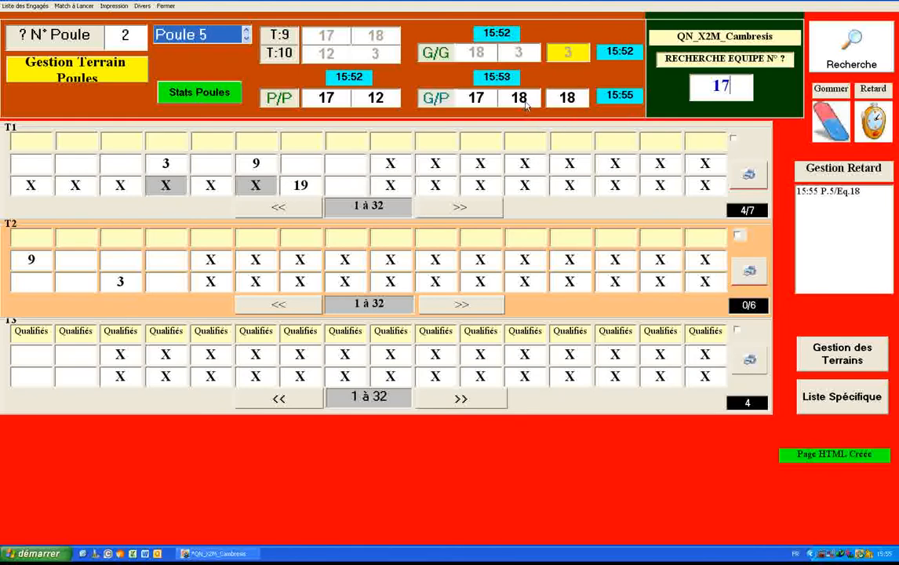
{"action": "left_click", "coordinate": [572, 100]}
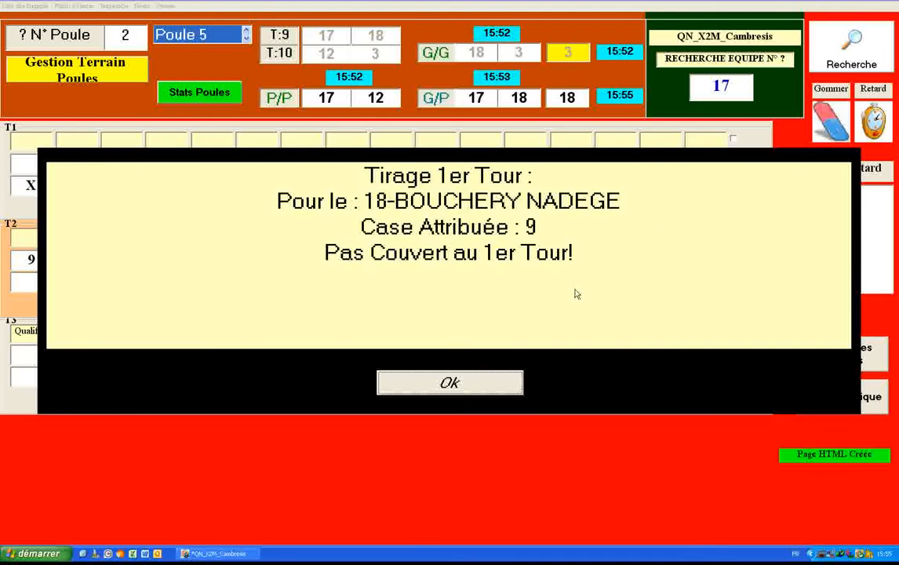
{"action": "left_click", "coordinate": [459, 388]}
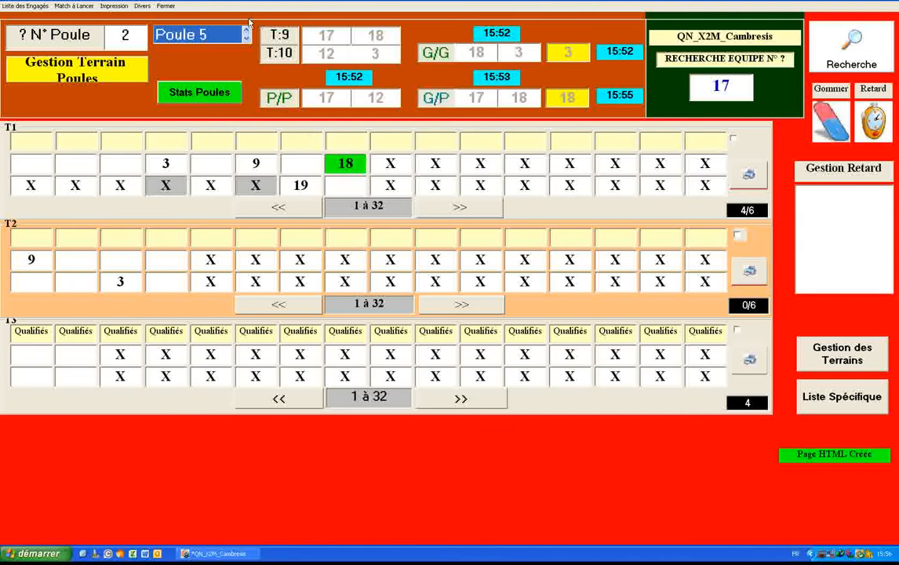
In Poule 2, record team 14 as the winner against team 7 and team 2 as the winner against team 4.
{"action": "left_click", "coordinate": [247, 31]}
{"action": "left_click", "coordinate": [247, 30]}
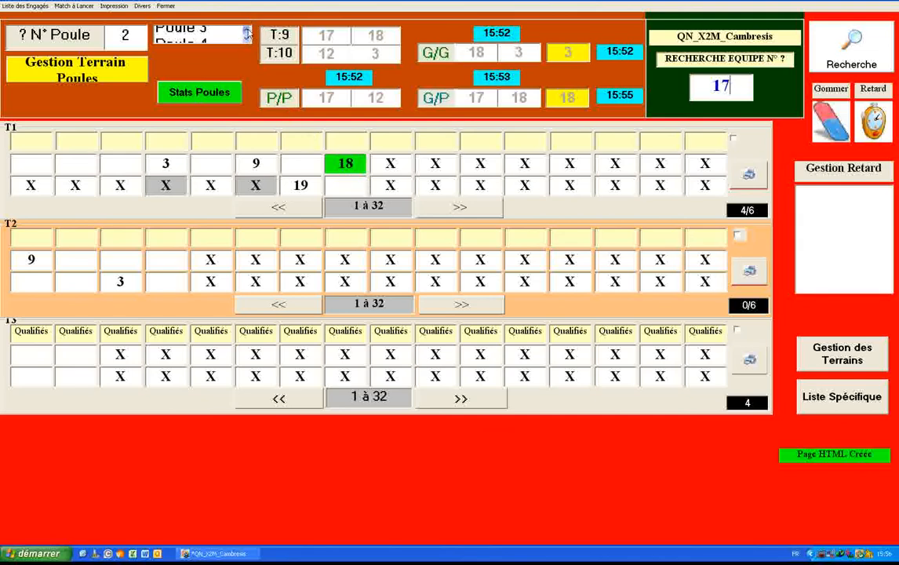
{"action": "left_click", "coordinate": [220, 37]}
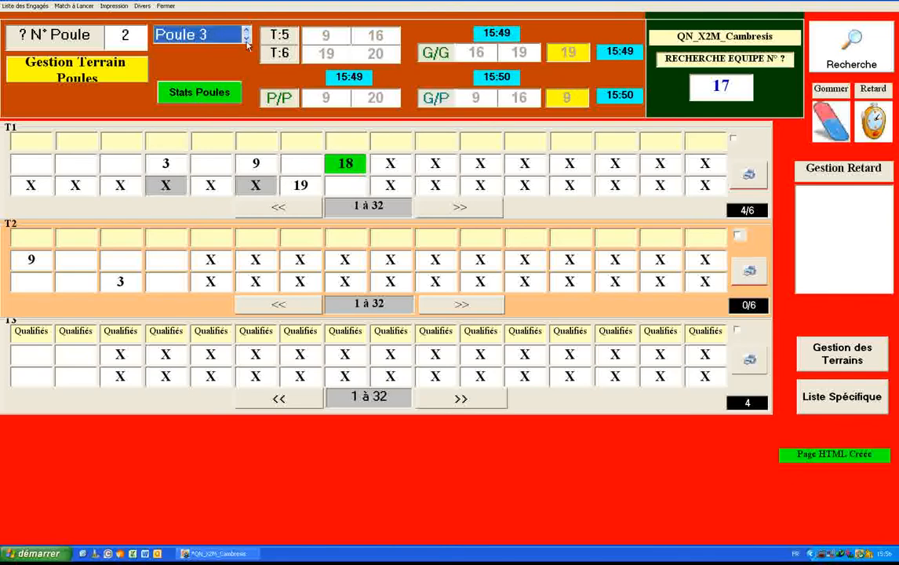
{"action": "left_click", "coordinate": [247, 31]}
{"action": "left_click", "coordinate": [223, 36]}
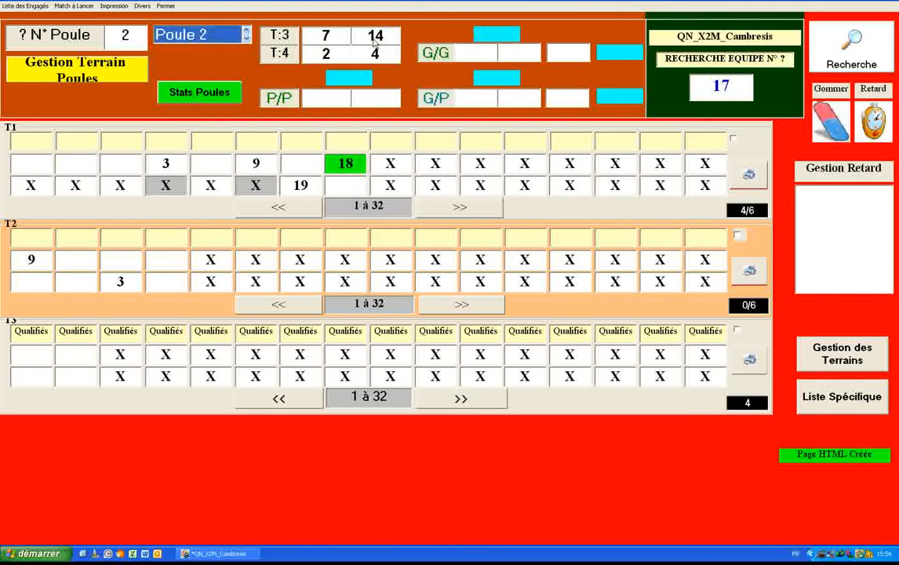
{"action": "left_click", "coordinate": [374, 42]}
{"action": "left_click", "coordinate": [328, 58]}
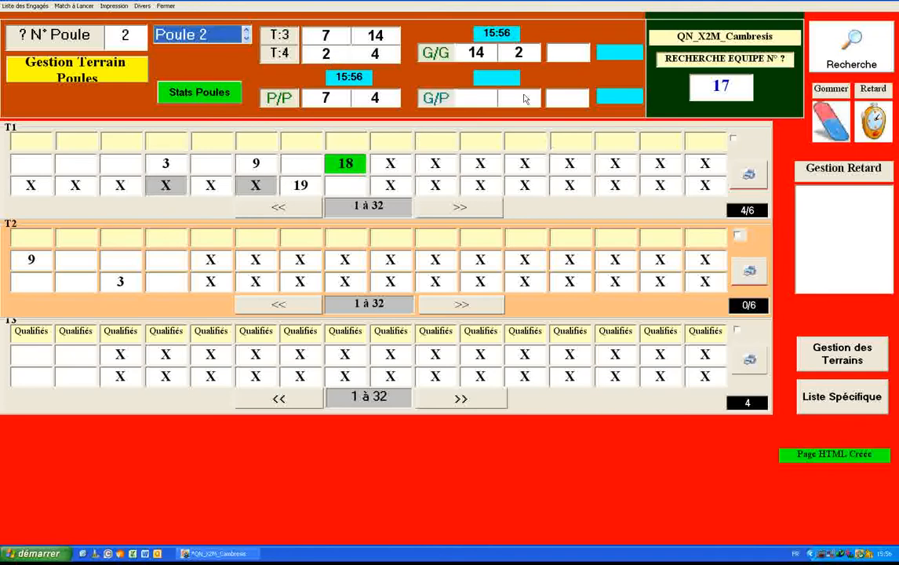
Record team 14 as the G/G winner of Poule 2 and draw its first- and second-round slots.
{"action": "left_click", "coordinate": [476, 55]}
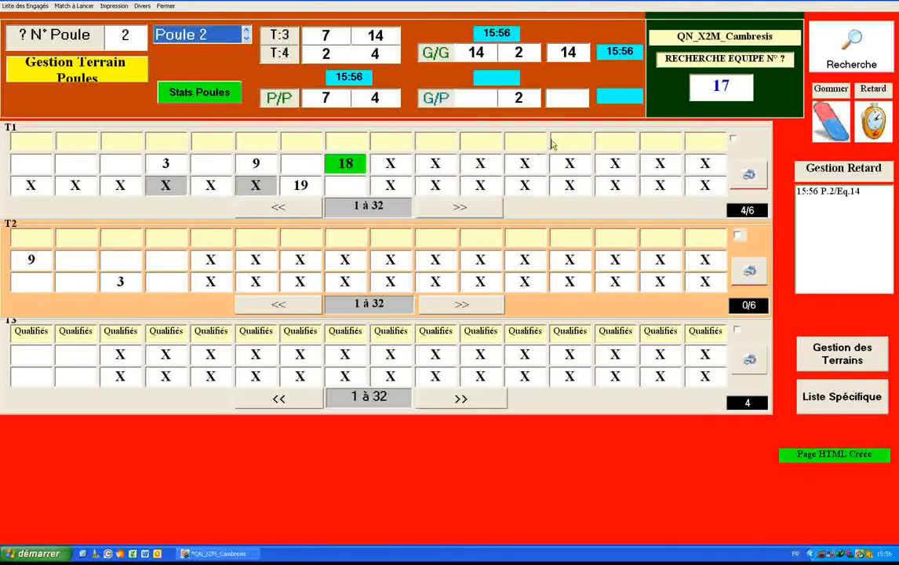
{"action": "left_click", "coordinate": [571, 58]}
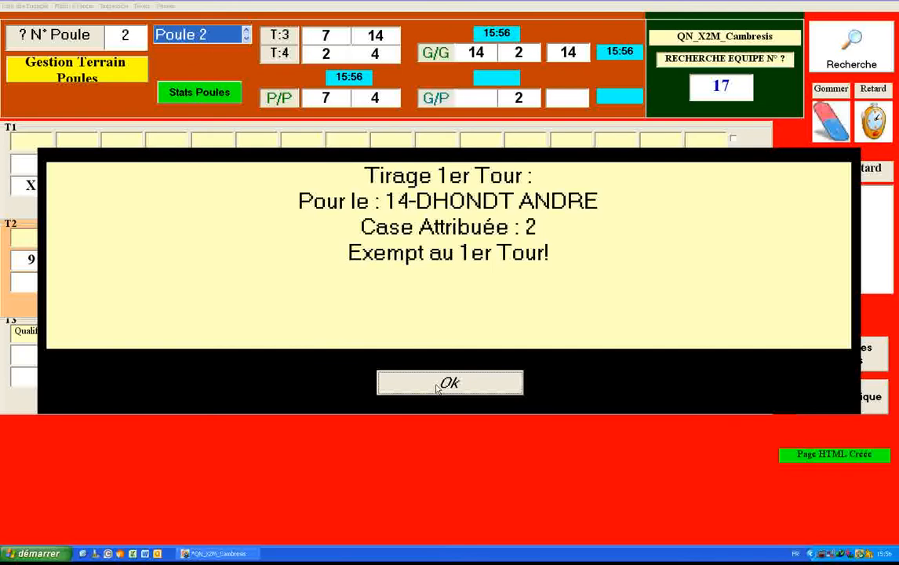
{"action": "left_click", "coordinate": [438, 386]}
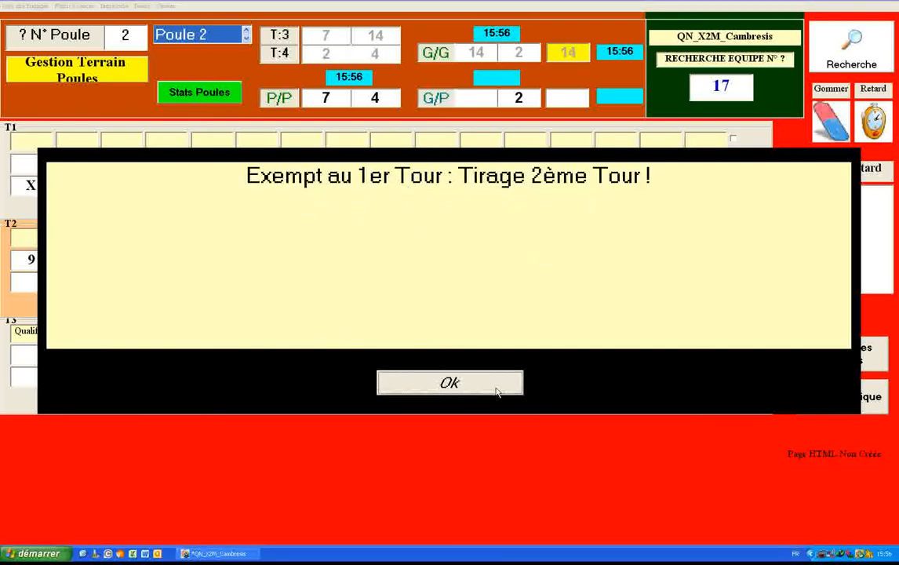
{"action": "left_click", "coordinate": [463, 382]}
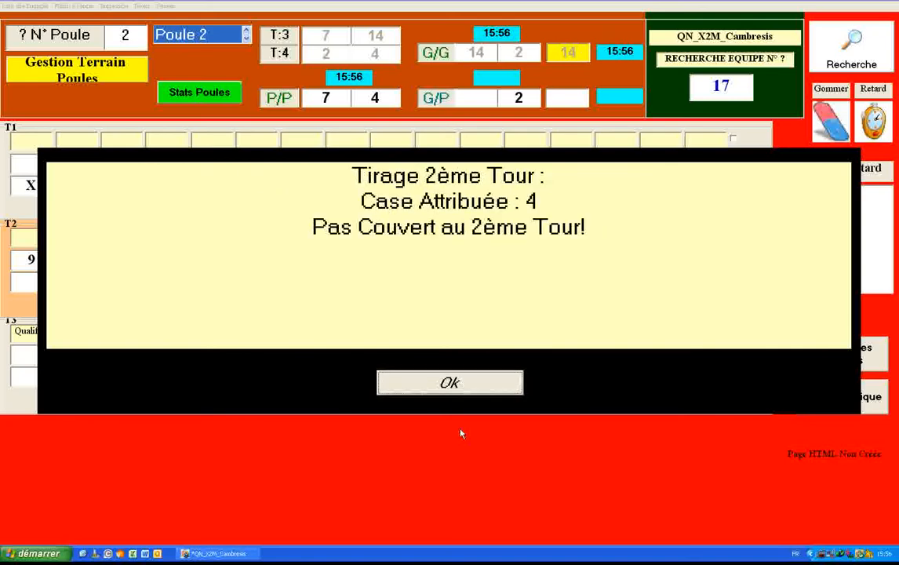
{"action": "left_click", "coordinate": [443, 384]}
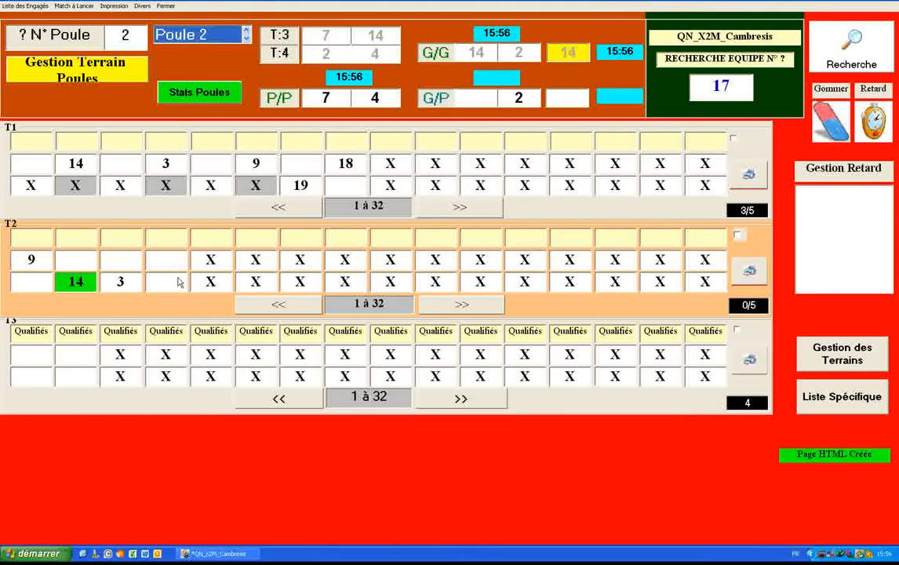
In Poule 1, record team 15 as the winner against team 11 and team 6 as the P/P winner.
{"action": "left_click", "coordinate": [247, 31]}
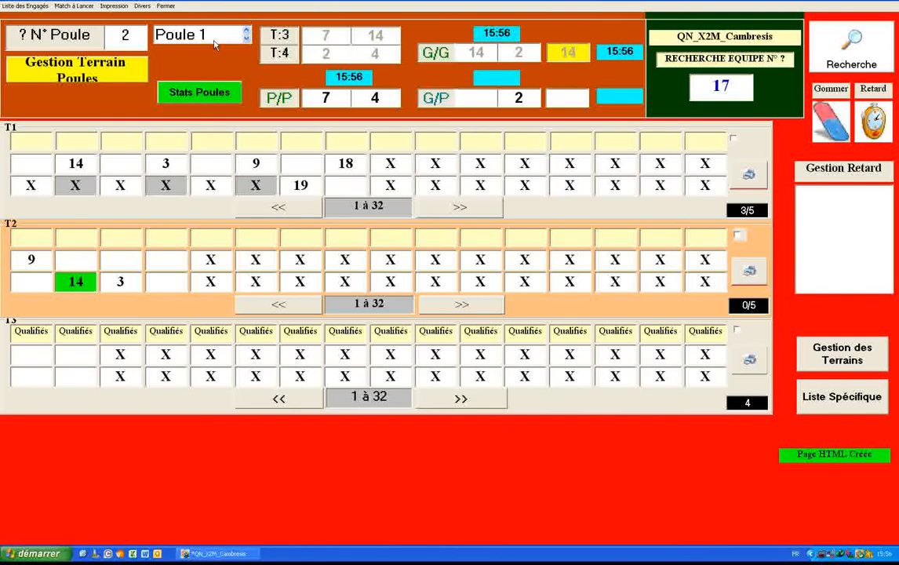
{"action": "left_click", "coordinate": [212, 36]}
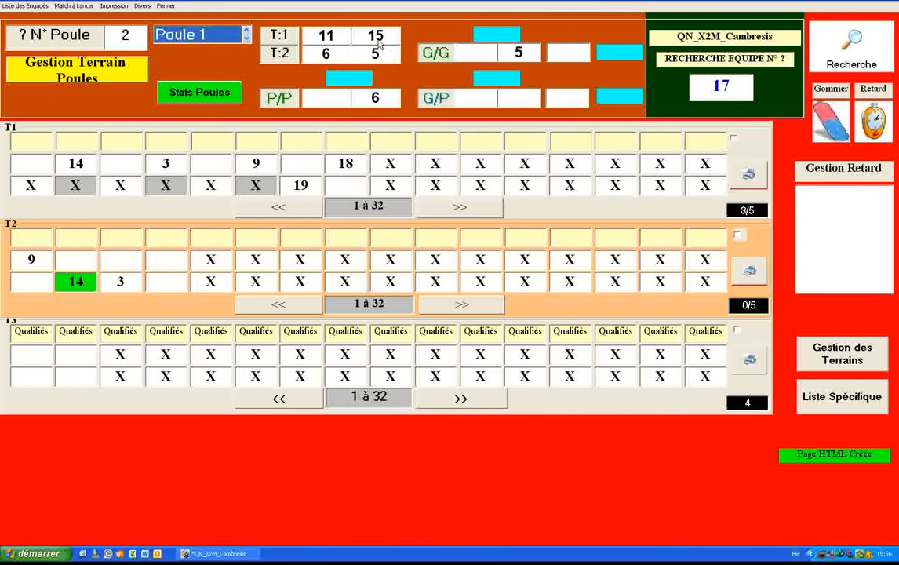
{"action": "left_click", "coordinate": [376, 38]}
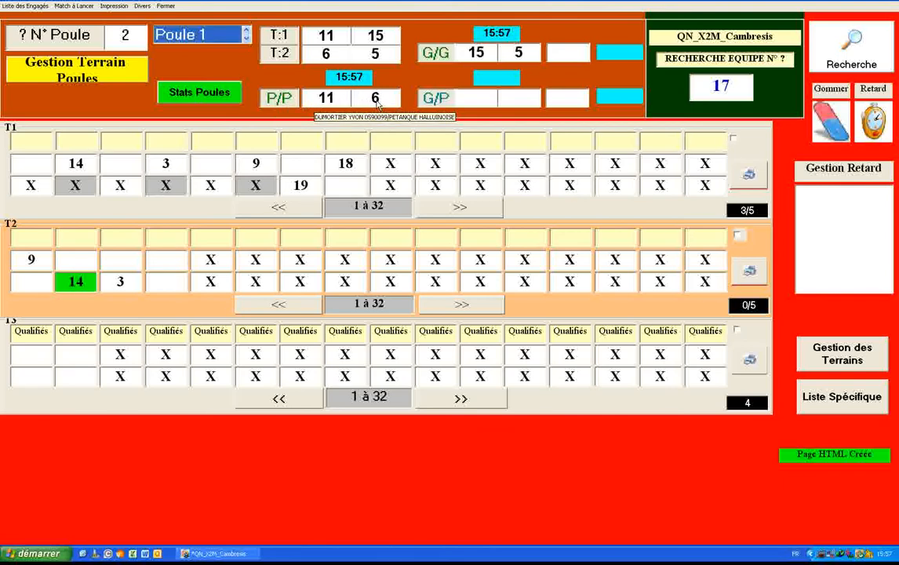
{"action": "left_click", "coordinate": [377, 102]}
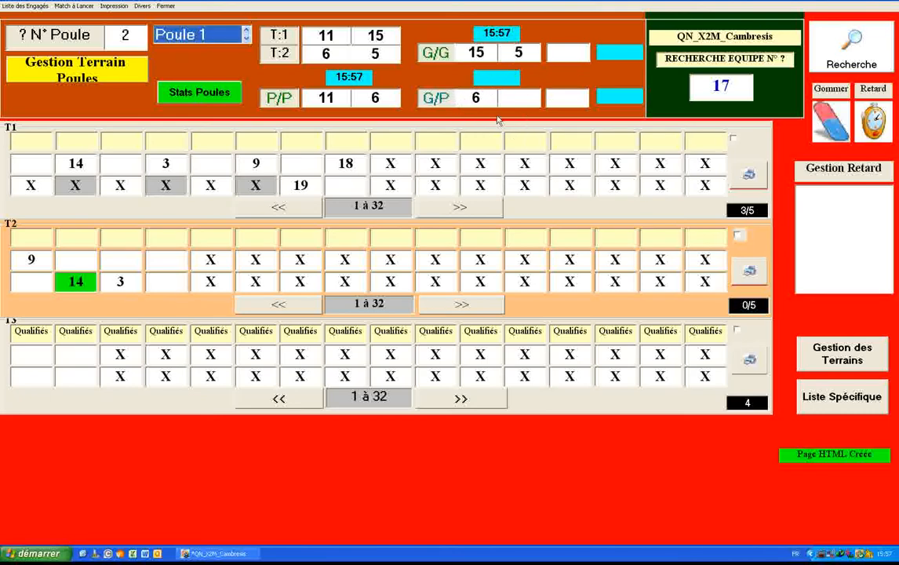
Record team 15 as the G/G winner of Poule 1 and draw its first- and second-round slots.
{"action": "left_click", "coordinate": [477, 53]}
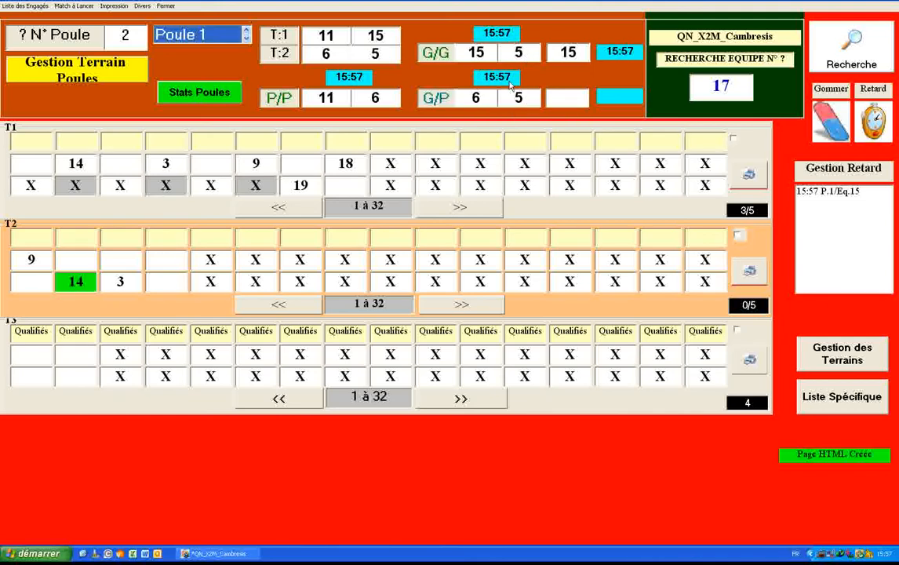
{"action": "left_click", "coordinate": [568, 55]}
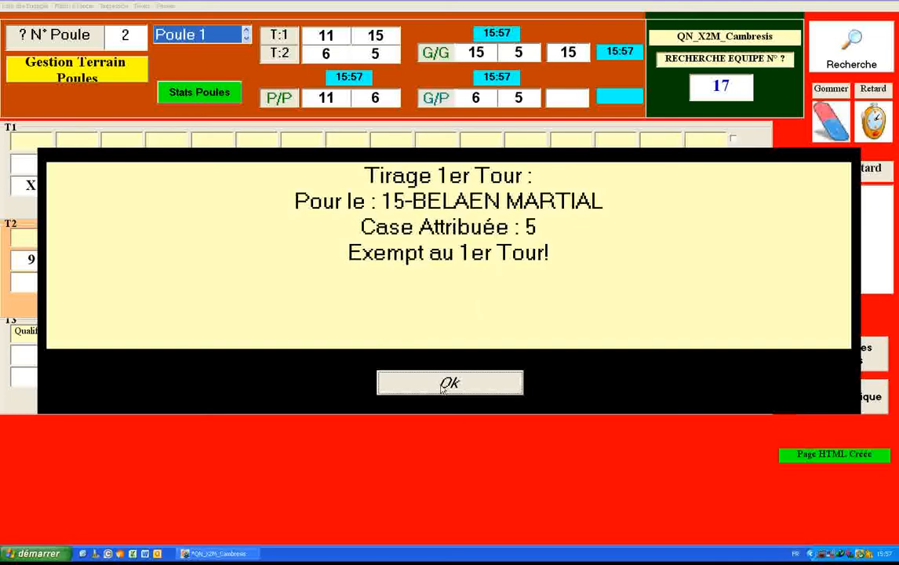
{"action": "left_click", "coordinate": [393, 380]}
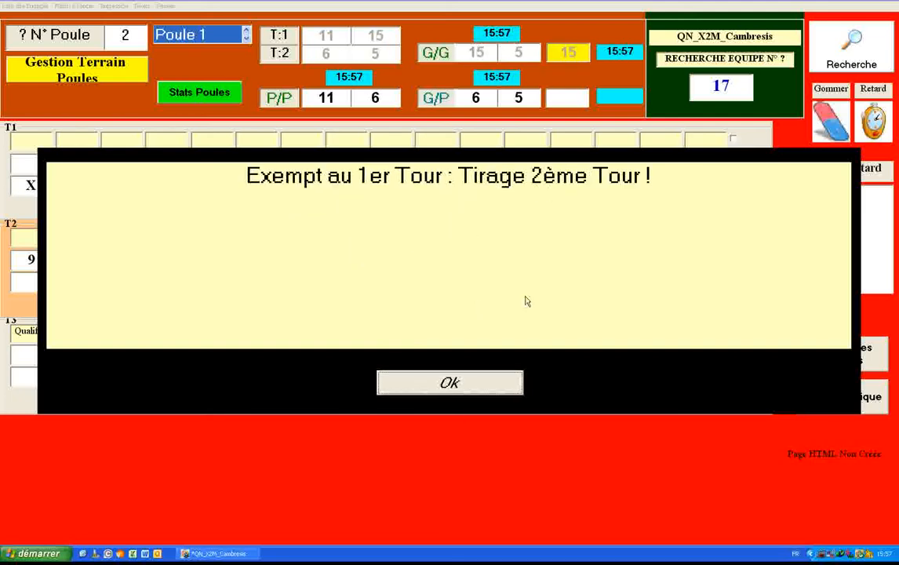
{"action": "left_click", "coordinate": [393, 382]}
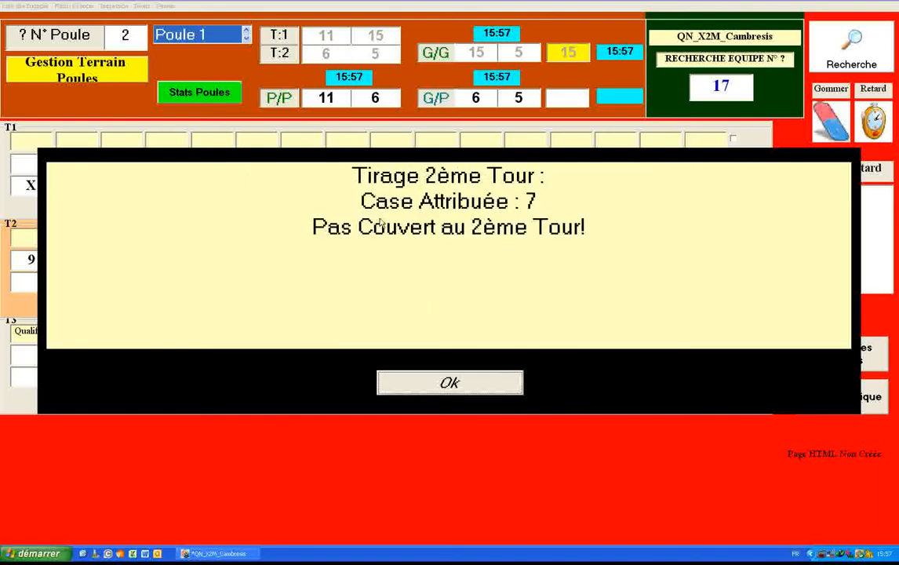
{"action": "left_click", "coordinate": [452, 382]}
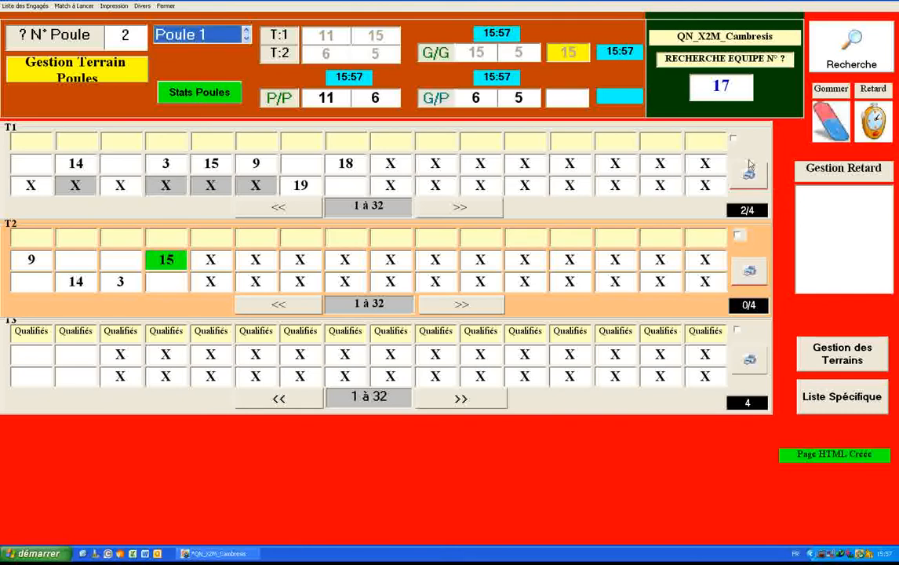
Search for team 3 by number, then erase its second-round and first-round slots.
{"action": "left_click", "coordinate": [741, 86]}
{"action": "type", "text": "3"}
{"action": "key", "text": "Return"}
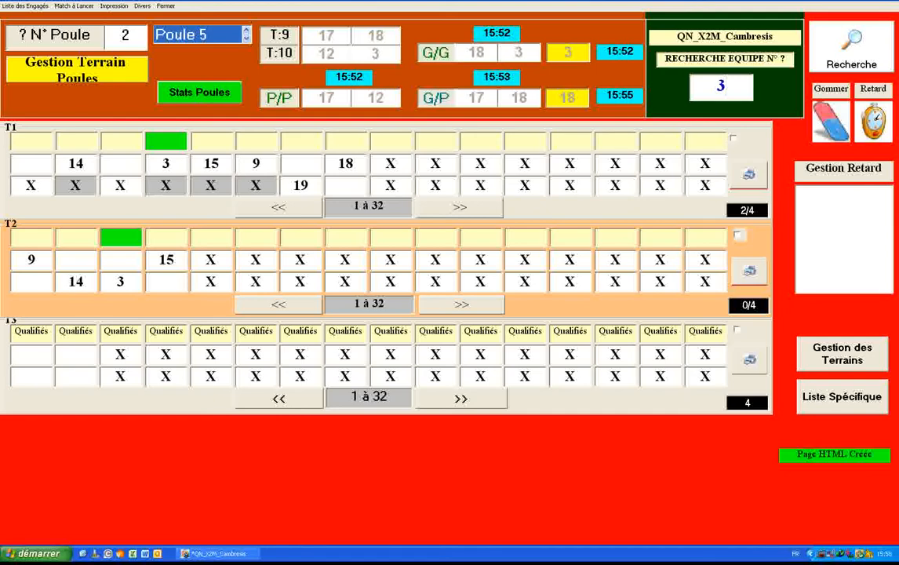
{"action": "left_click", "coordinate": [114, 281]}
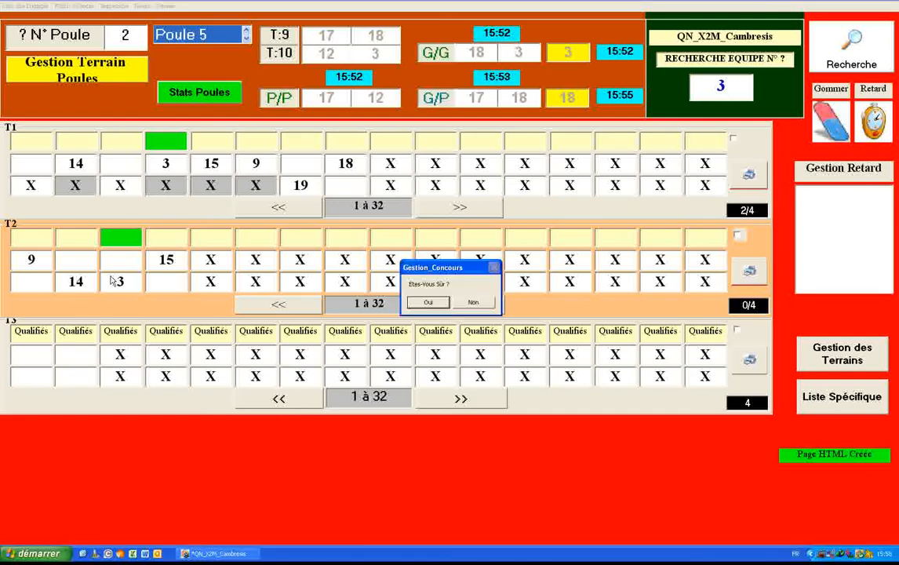
{"action": "left_click", "coordinate": [424, 304]}
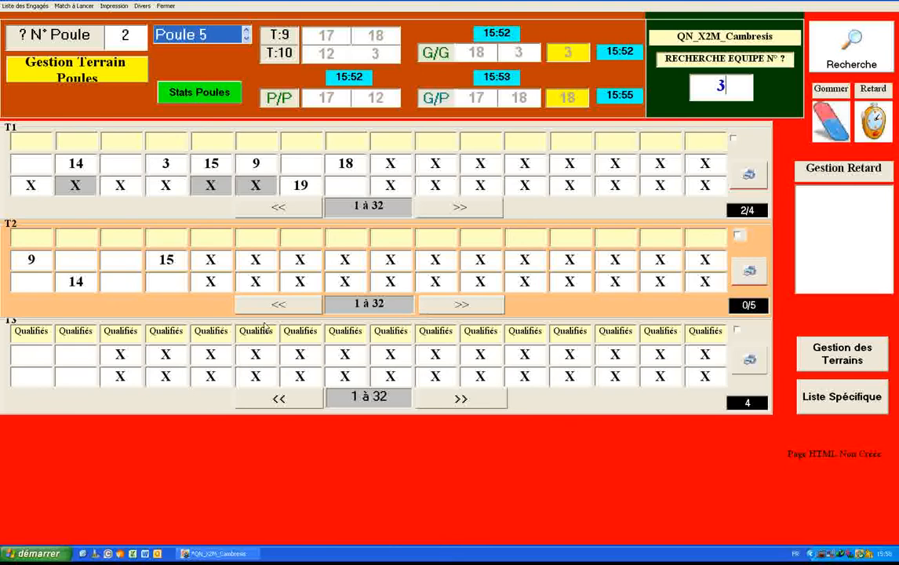
{"action": "left_click", "coordinate": [171, 169]}
{"action": "left_click", "coordinate": [166, 163]}
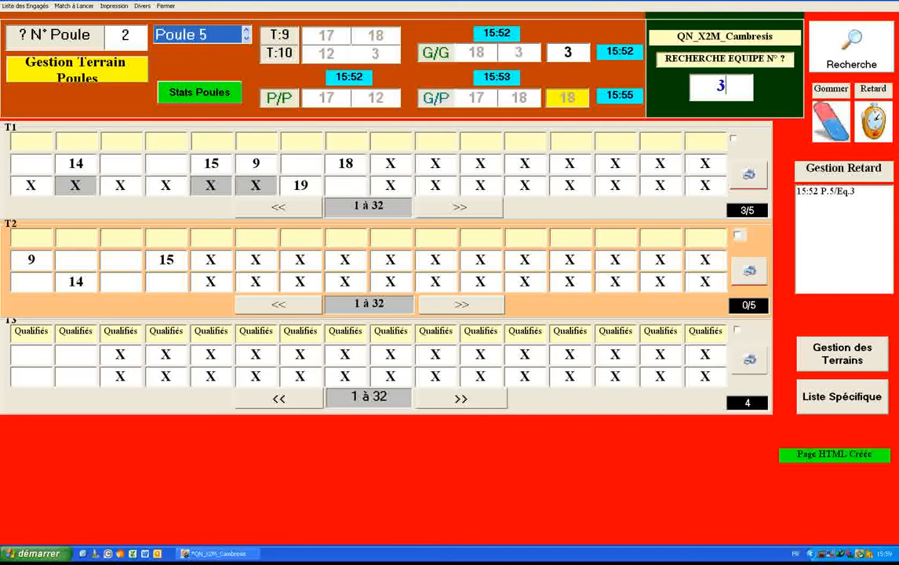
Erase team 18's first-round slot and its G/P win in Poule 5.
{"action": "left_click", "coordinate": [561, 51]}
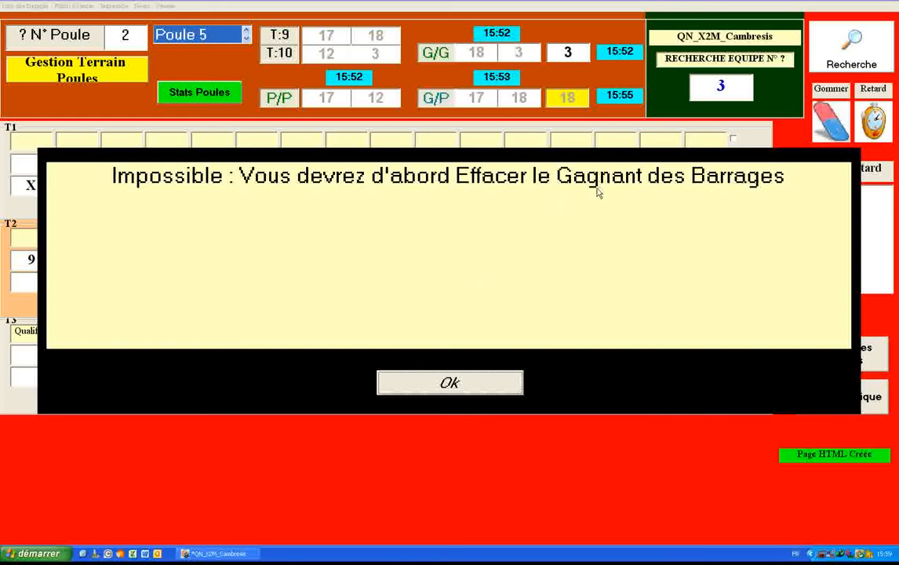
{"action": "left_click", "coordinate": [450, 382]}
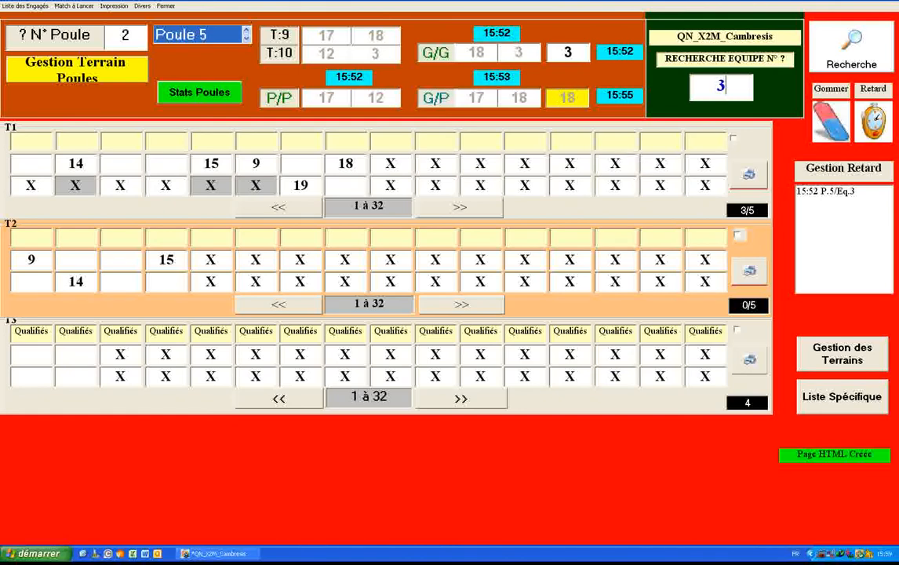
{"action": "key", "text": "Return"}
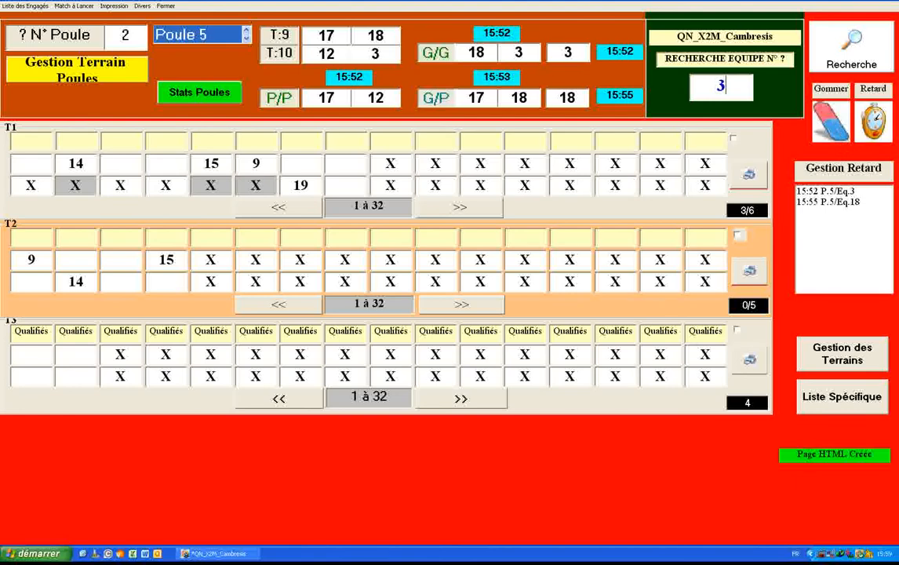
{"action": "left_click", "coordinate": [559, 93]}
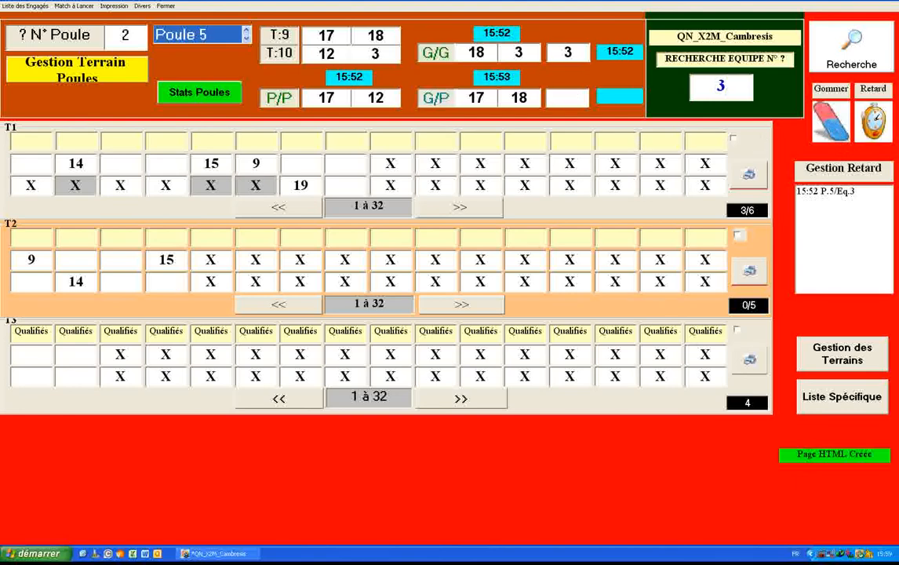
Erase team 3's G/G win in Poule 5.
{"action": "left_click", "coordinate": [509, 92]}
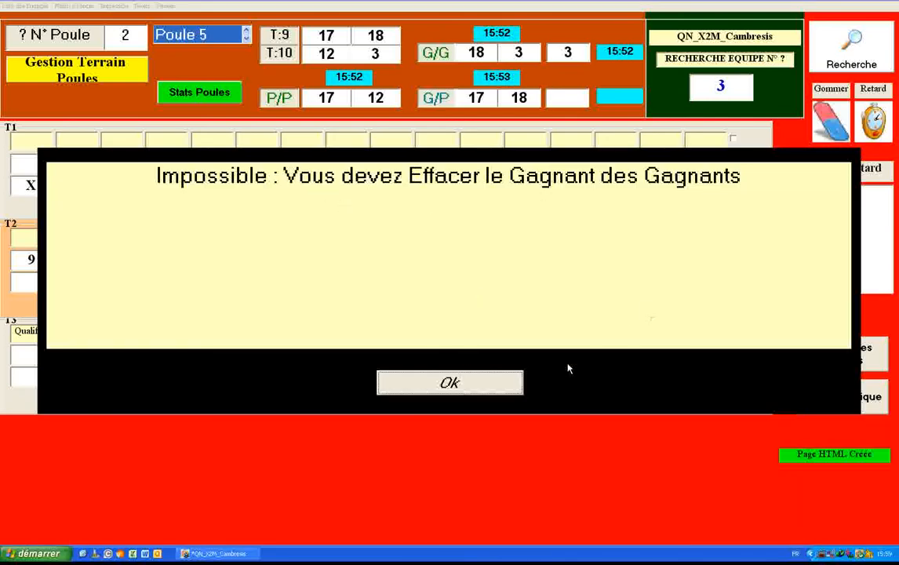
{"action": "left_click", "coordinate": [467, 383]}
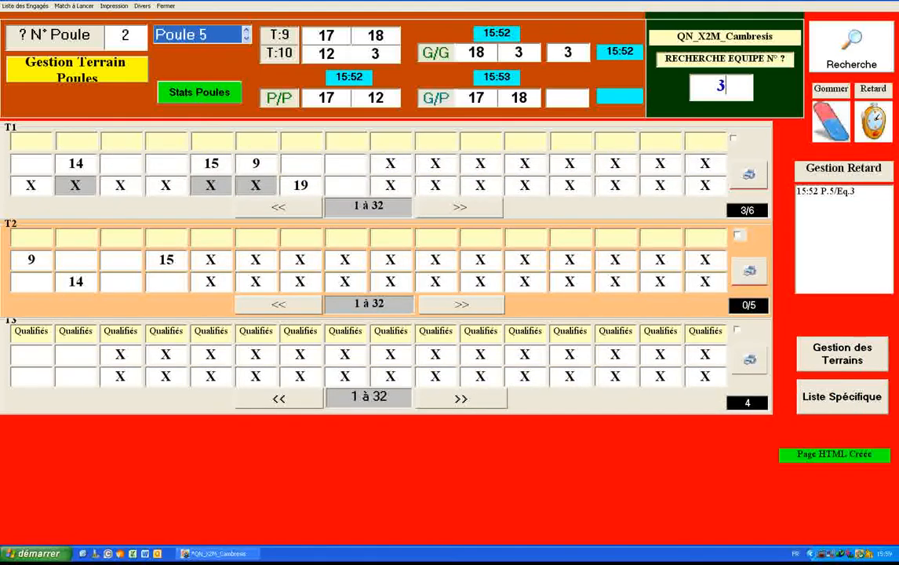
{"action": "left_click", "coordinate": [558, 50]}
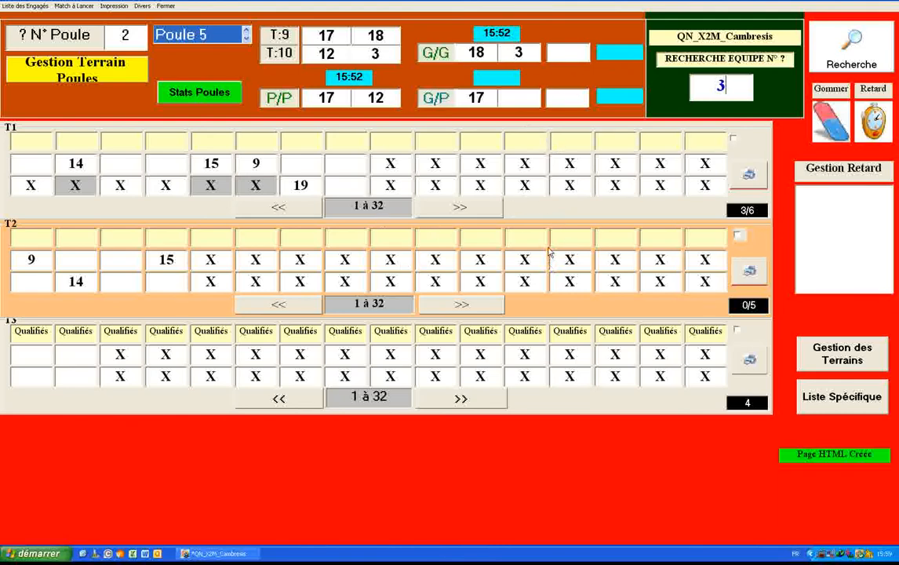
Record team 18 as the G/G winner of Poule 5 and draw its first- and second-round slots.
{"action": "mouse_move", "coordinate": [511, 102]}
{"action": "left_click", "coordinate": [478, 56]}
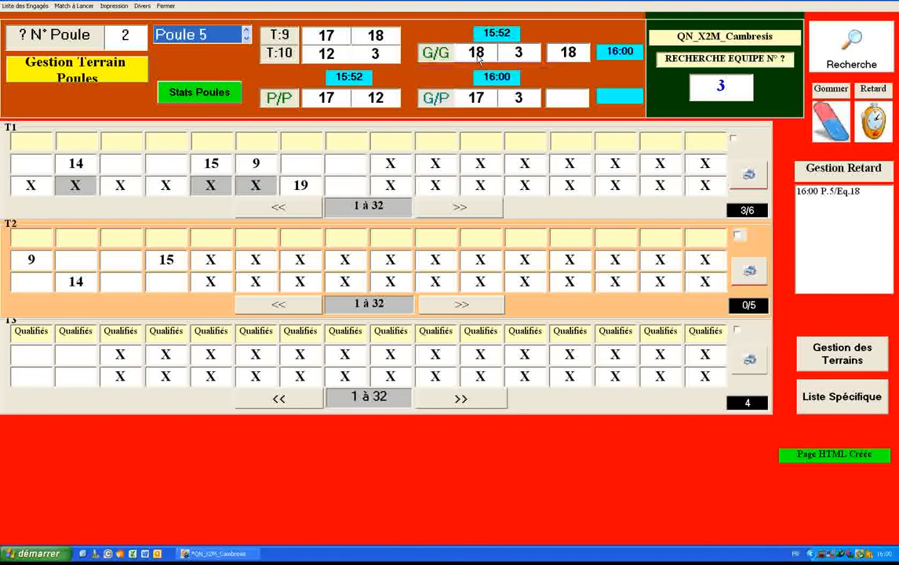
{"action": "left_click", "coordinate": [567, 58]}
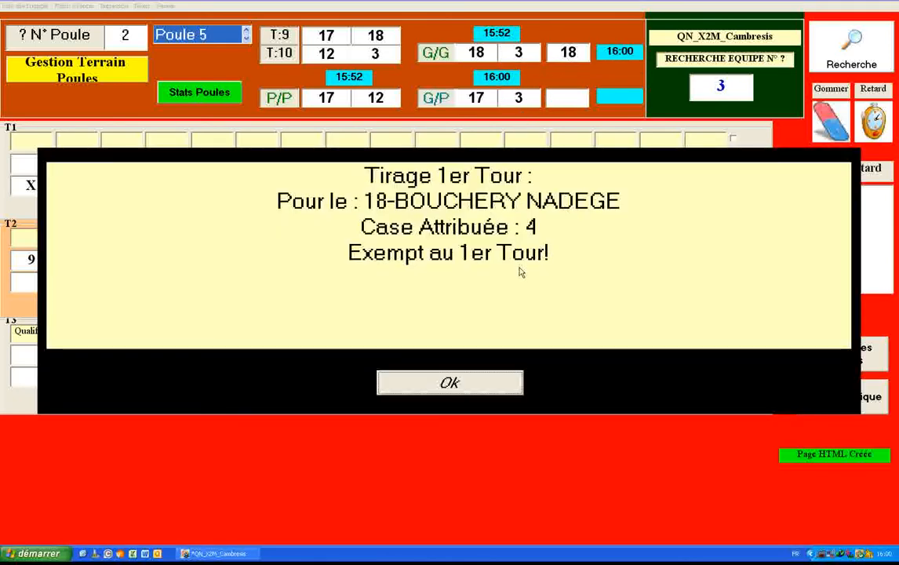
{"action": "left_click", "coordinate": [463, 383]}
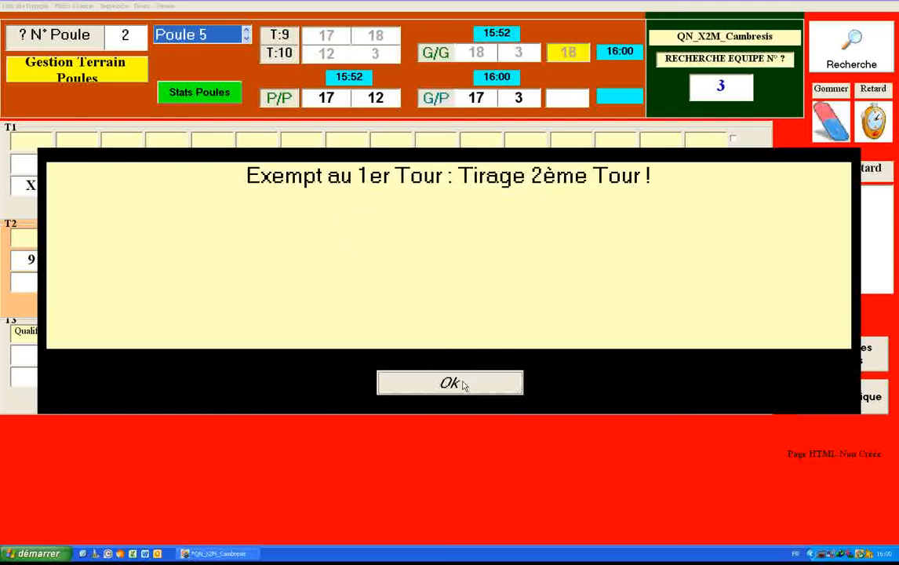
{"action": "left_click", "coordinate": [463, 383]}
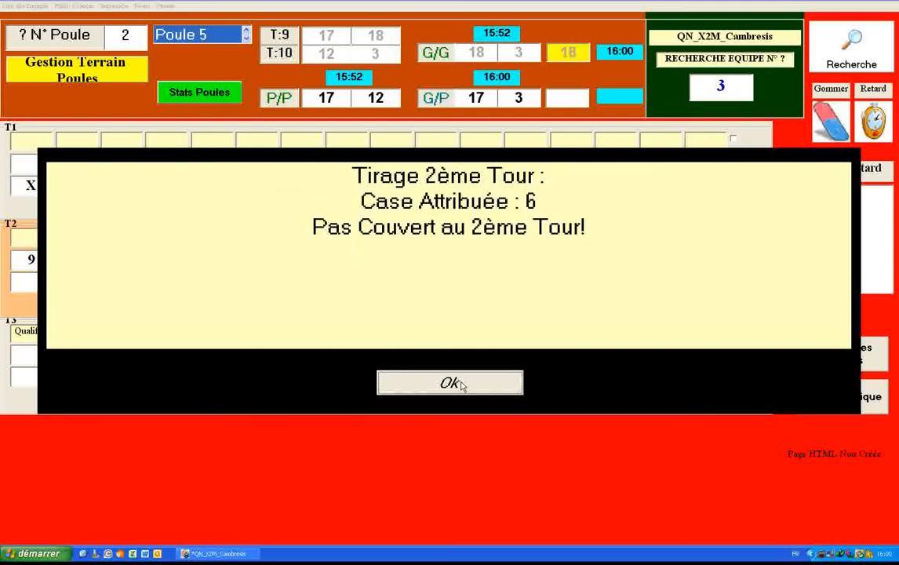
{"action": "left_click", "coordinate": [449, 383]}
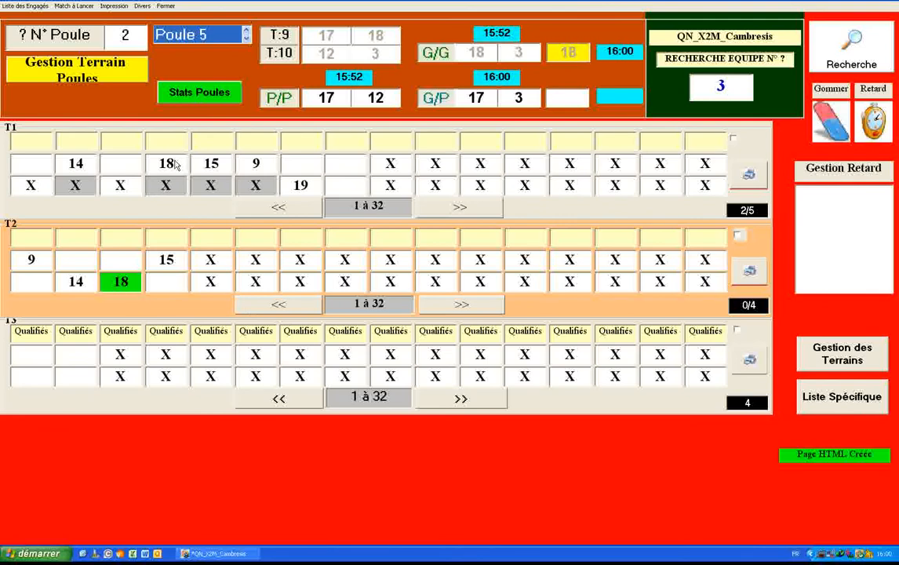
Record team 3 as the G/P winner of Poule 5 against team 17 and draw its first-round slot.
{"action": "left_click", "coordinate": [519, 102]}
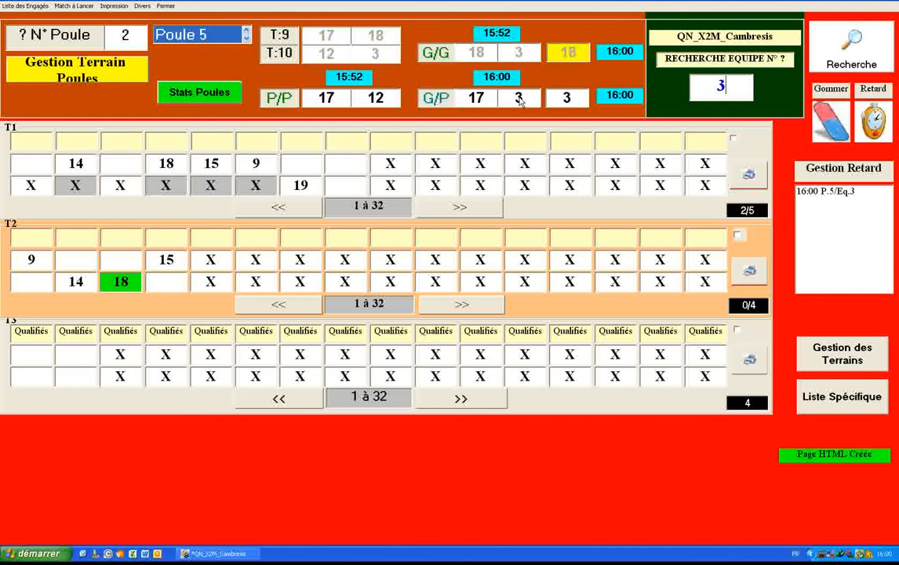
{"action": "left_click", "coordinate": [569, 100]}
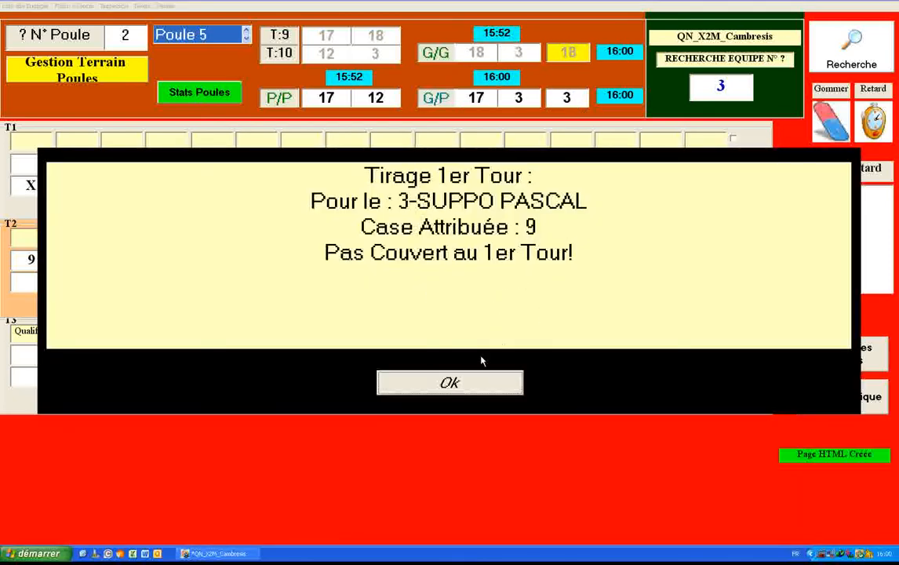
{"action": "left_click", "coordinate": [449, 382]}
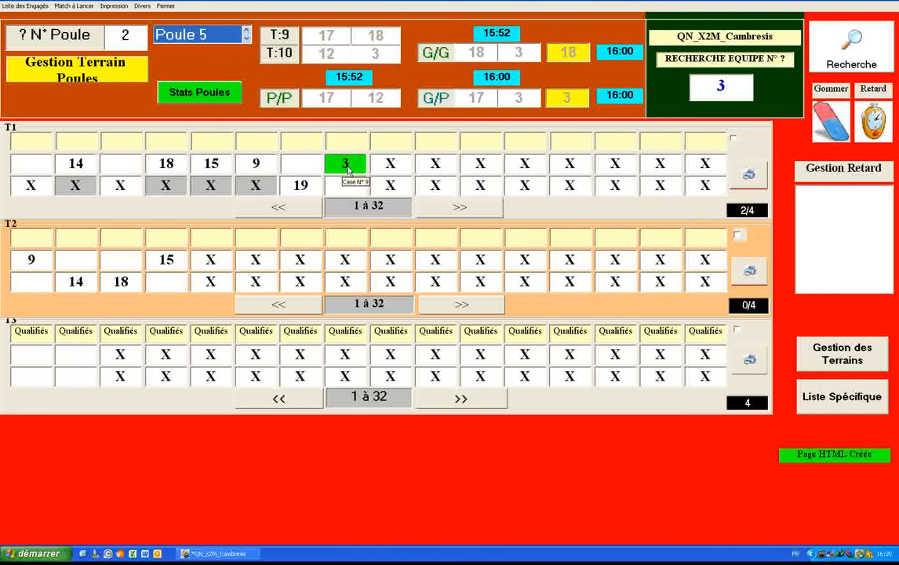
Record team 6 as the G/P winner of Poule 1 against team 5.
{"action": "left_click", "coordinate": [245, 30]}
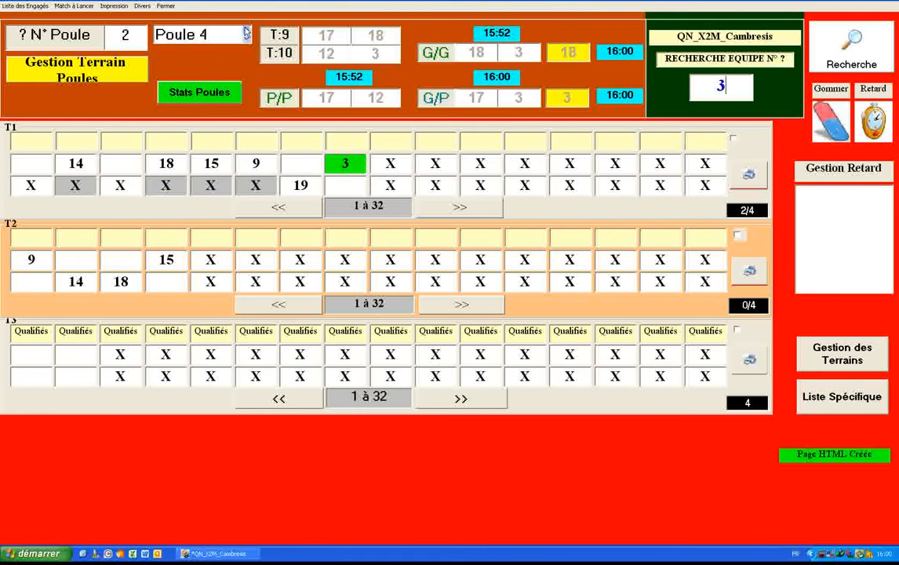
{"action": "left_click", "coordinate": [247, 31]}
{"action": "left_click", "coordinate": [246, 31]}
{"action": "left_click", "coordinate": [247, 32]}
{"action": "left_click", "coordinate": [214, 37]}
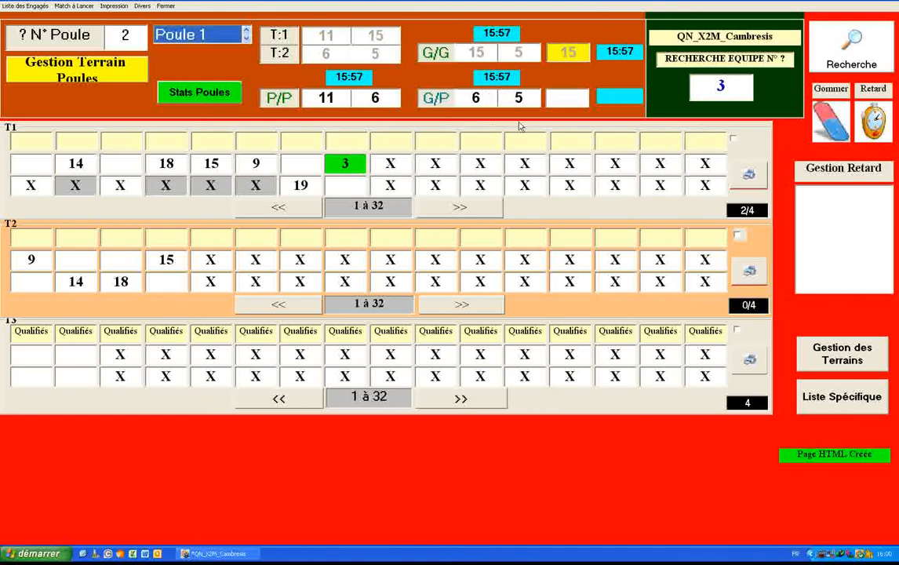
{"action": "left_click", "coordinate": [480, 96]}
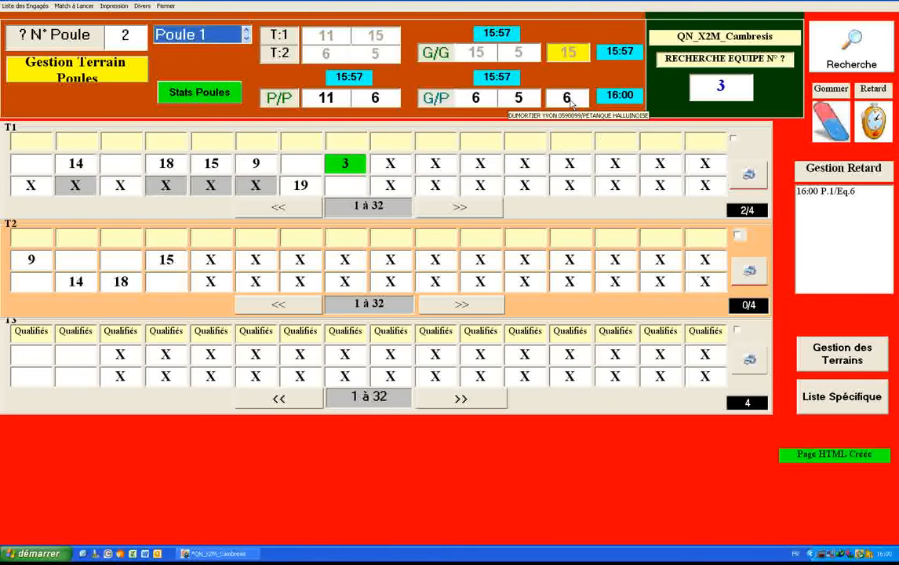
Draw team 6's first-round slot and check the list of matches to launch.
{"action": "left_click", "coordinate": [571, 101]}
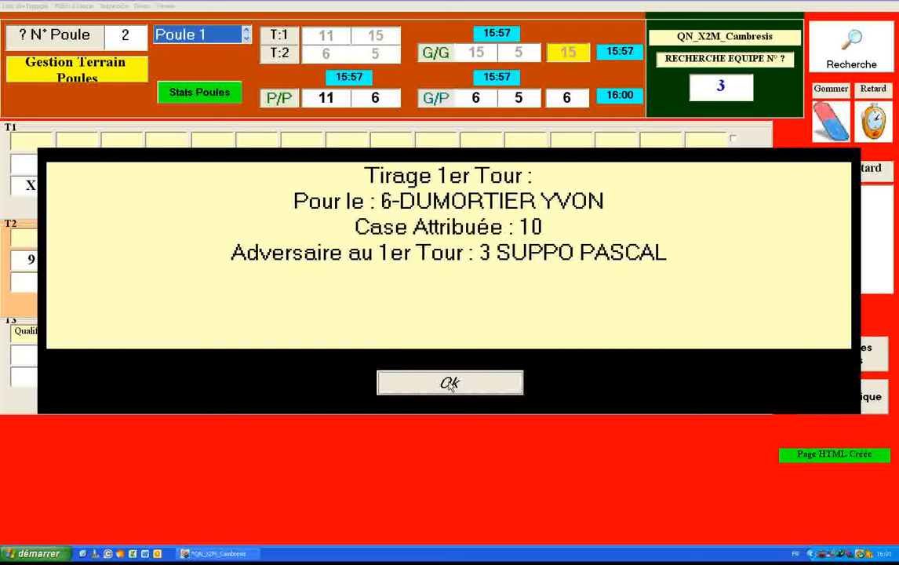
{"action": "left_click", "coordinate": [450, 384]}
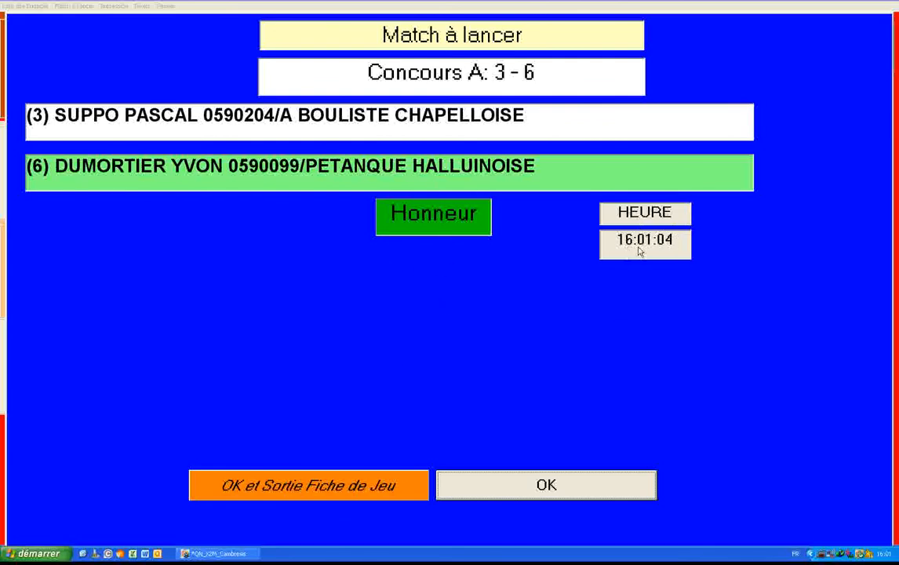
{"action": "left_click", "coordinate": [565, 486]}
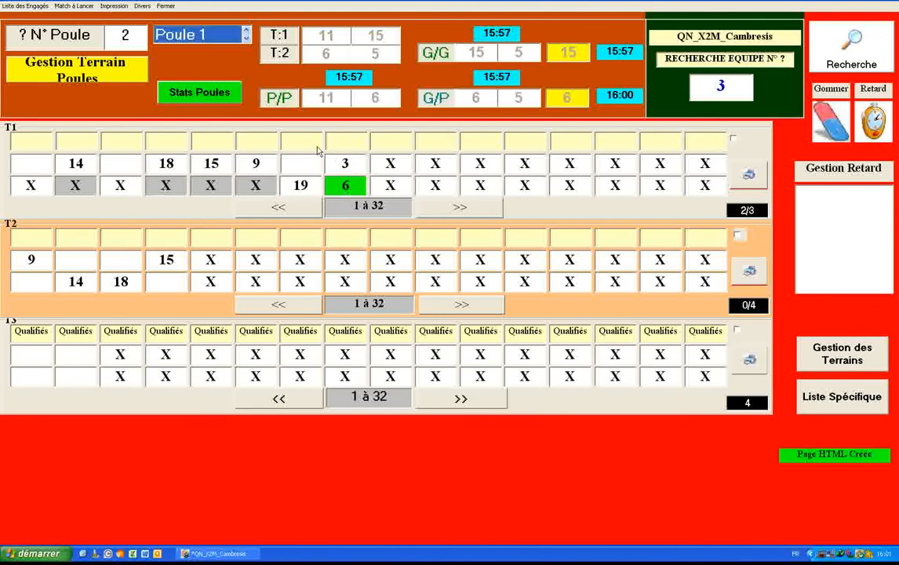
{"action": "left_click", "coordinate": [75, 7]}
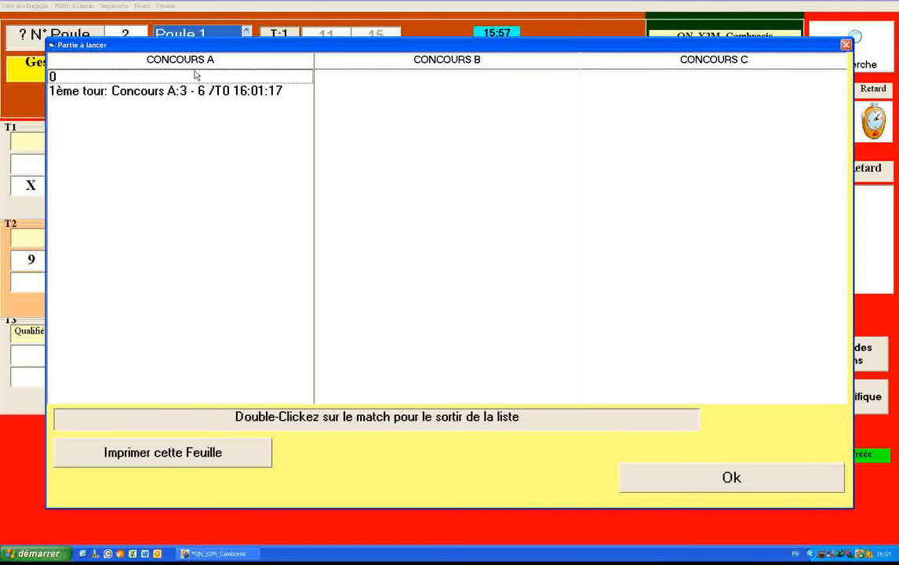
{"action": "left_click", "coordinate": [680, 478]}
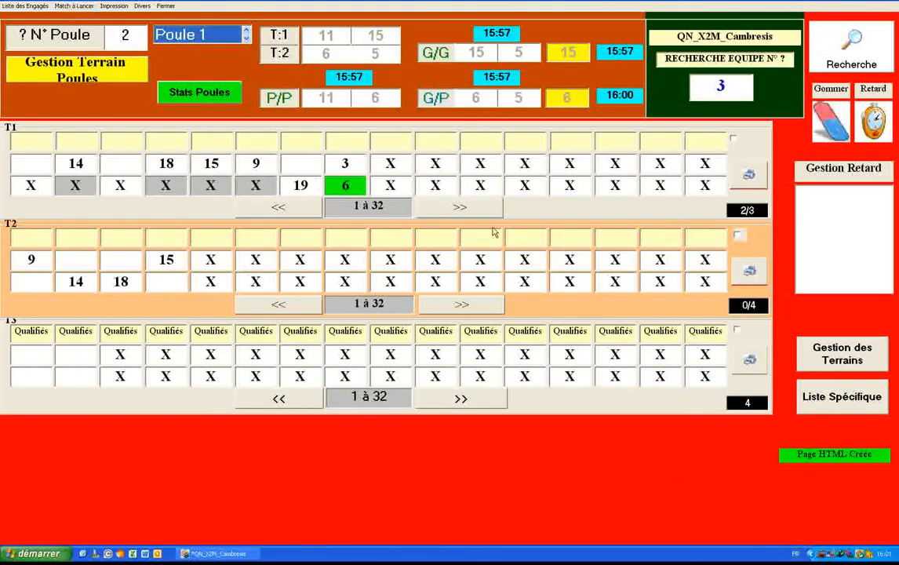
Record team 4 as the G/P winner of Poule 2 against team 2 and draw its first-round slot.
{"action": "left_click", "coordinate": [246, 39]}
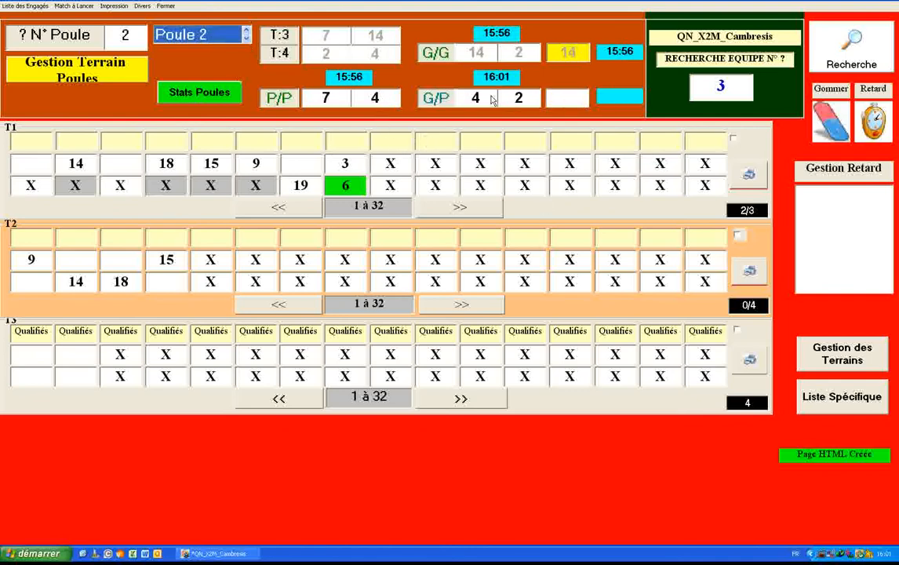
{"action": "left_click", "coordinate": [492, 102]}
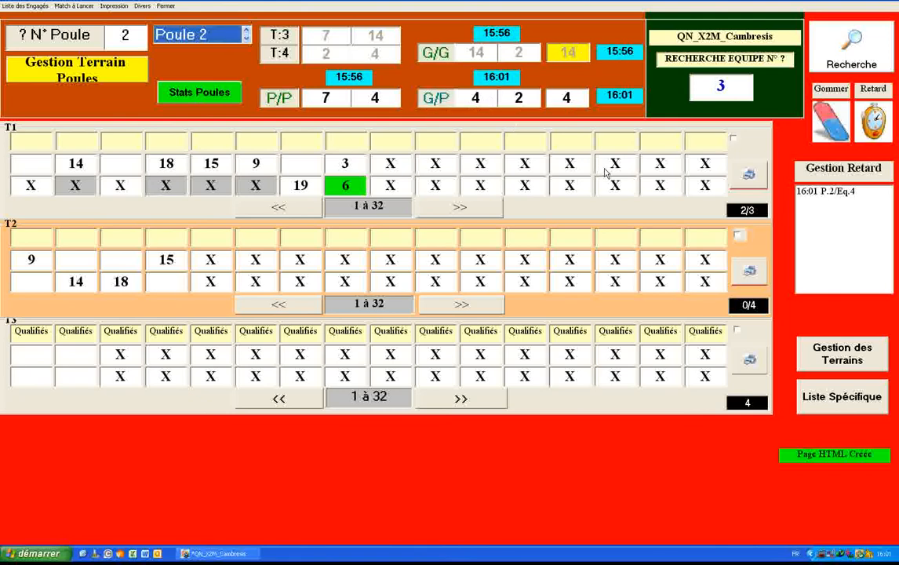
{"action": "left_click", "coordinate": [565, 106]}
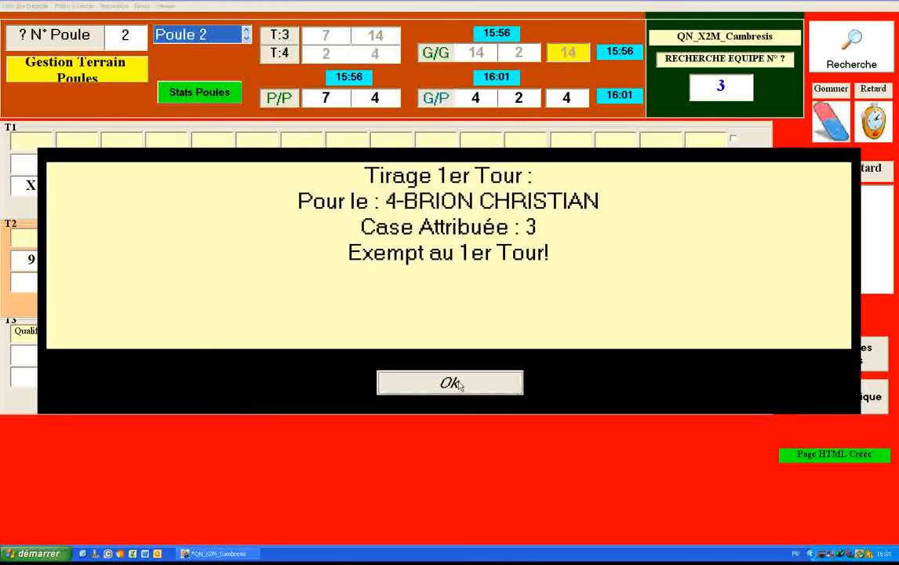
{"action": "left_click", "coordinate": [456, 382]}
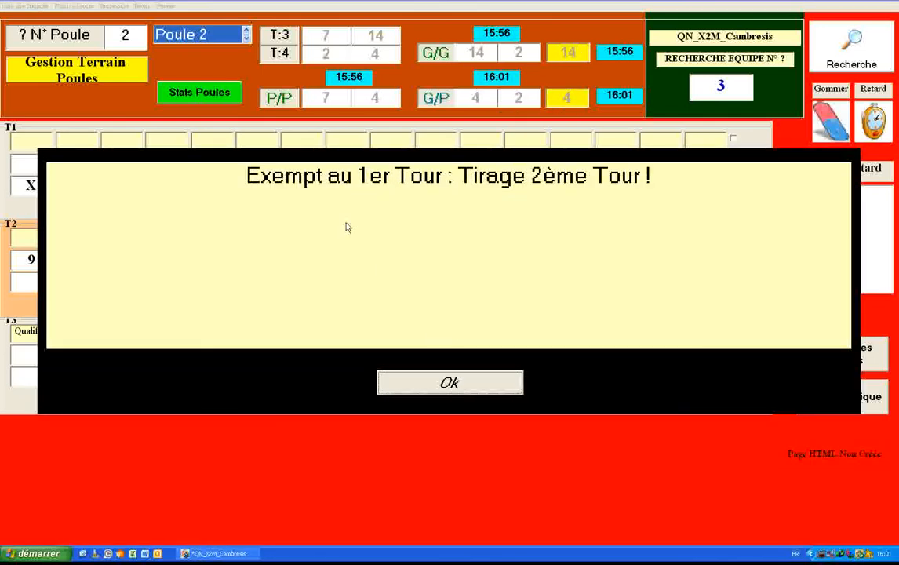
Draw team 4's second-round slot and review the updated list of matches to launch.
{"action": "left_click", "coordinate": [472, 392]}
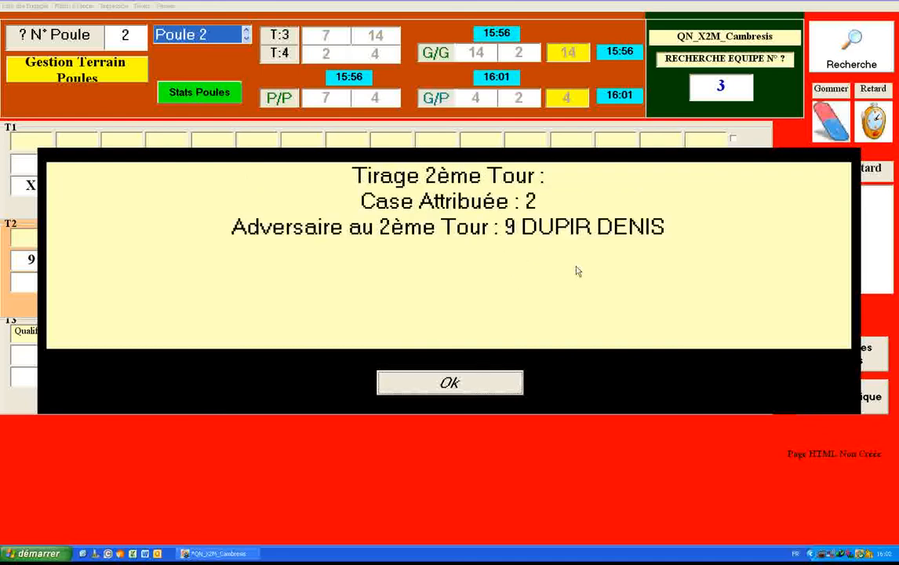
{"action": "left_click", "coordinate": [465, 383]}
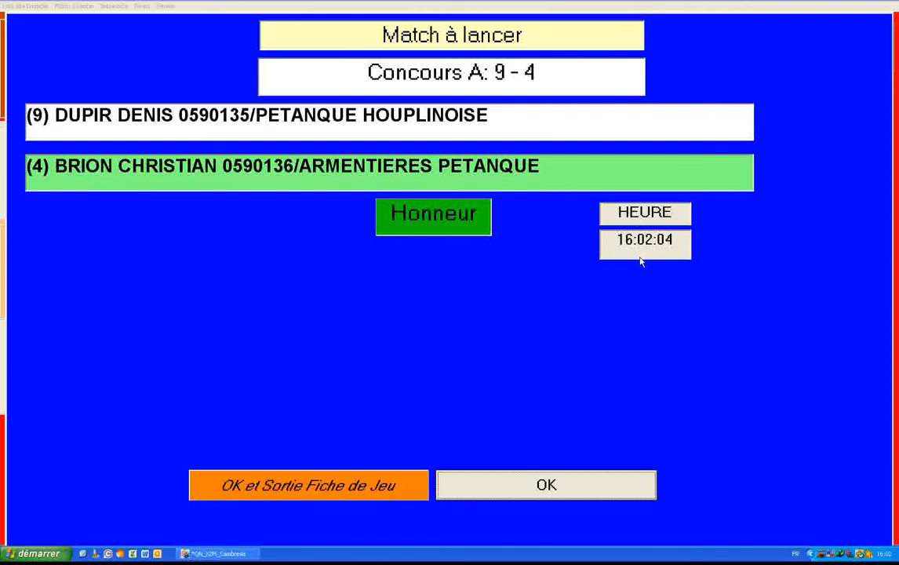
{"action": "left_click", "coordinate": [547, 484]}
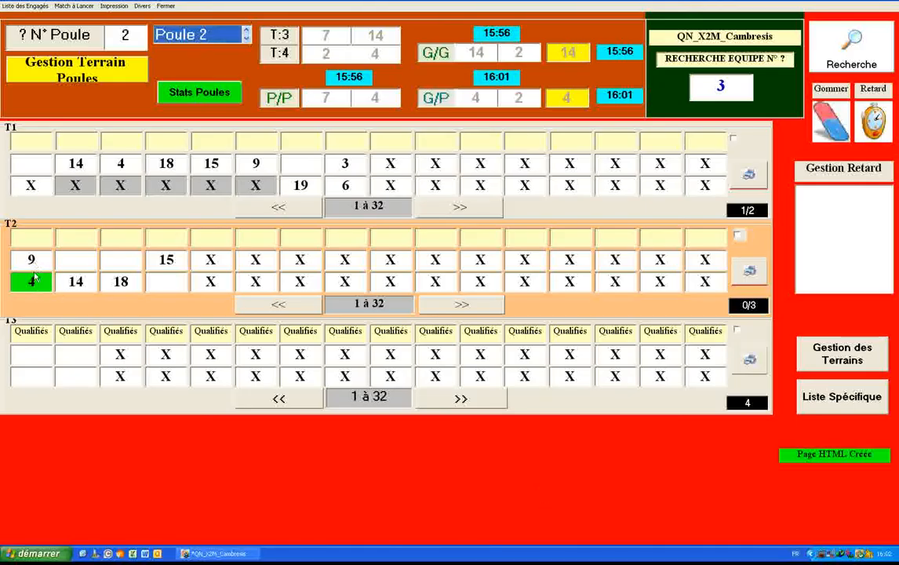
{"action": "left_click", "coordinate": [89, 7]}
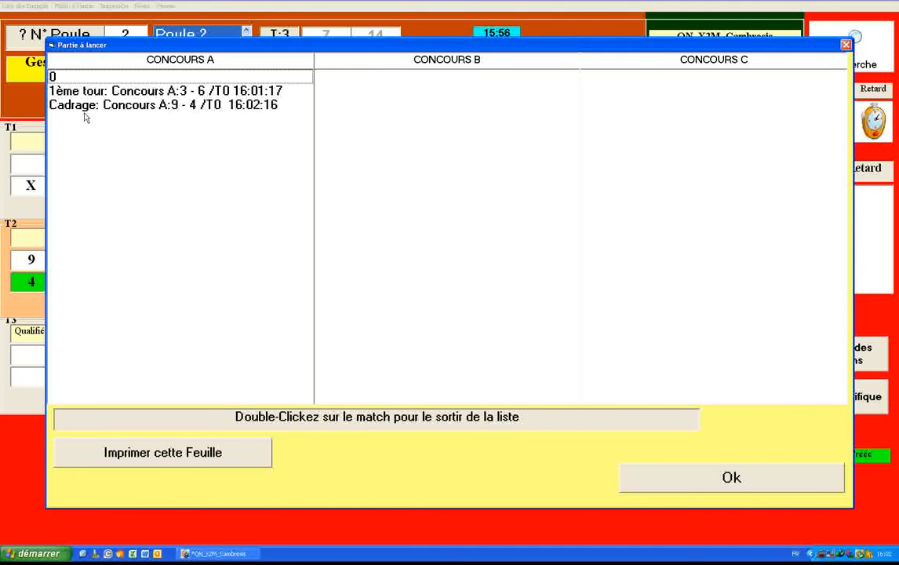
{"action": "left_click", "coordinate": [749, 485]}
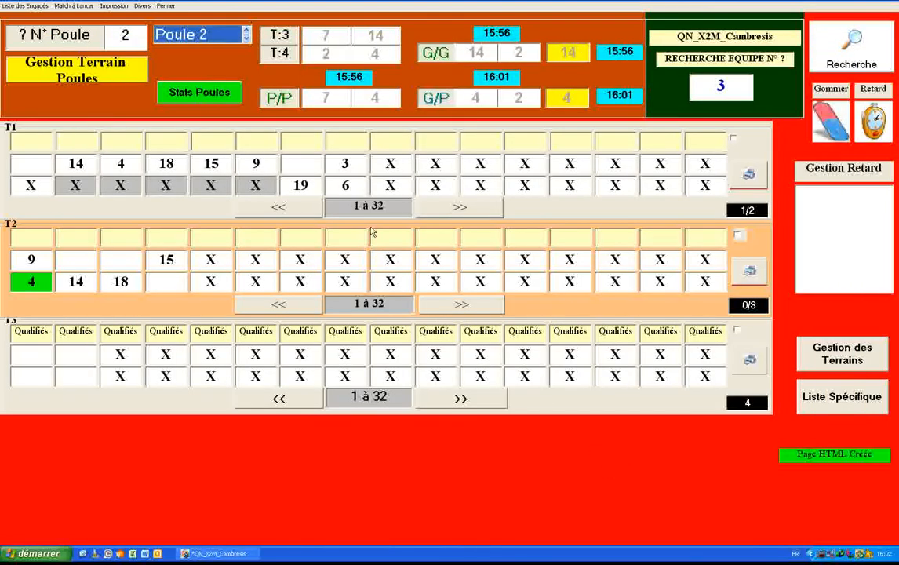
Record the Poule 4 winners: teams 1 and 10 in the opening matches, team 13 in P/P and team 10 in G/G.
{"action": "left_click", "coordinate": [245, 39]}
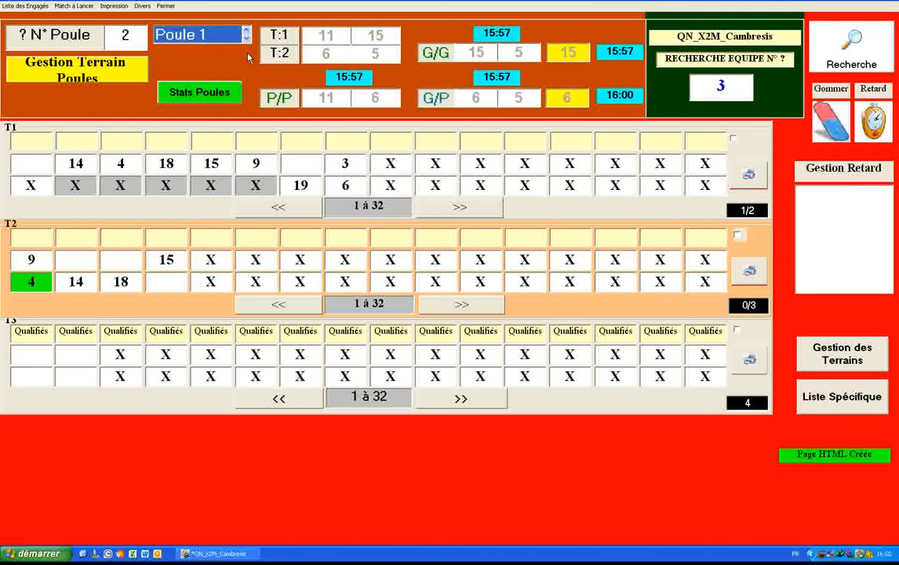
{"action": "left_click", "coordinate": [245, 32]}
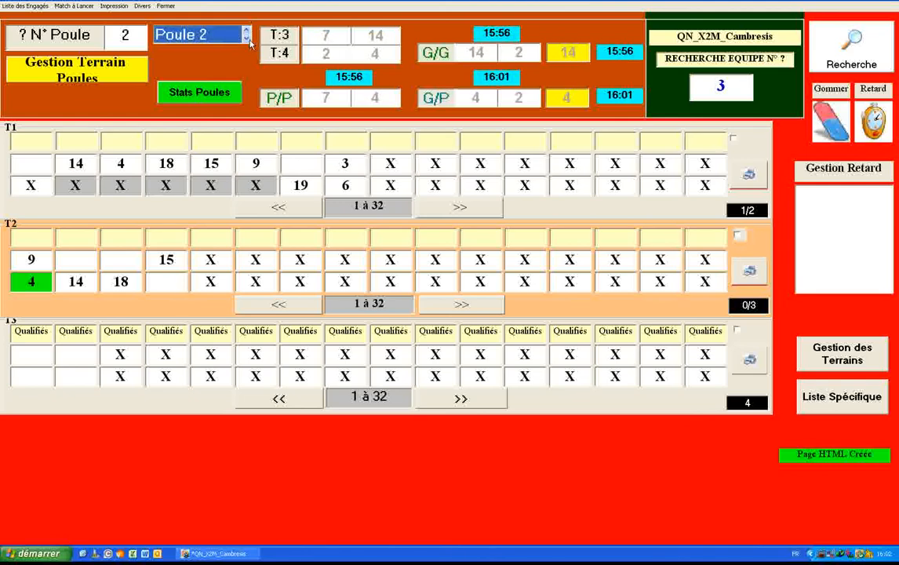
{"action": "left_click", "coordinate": [246, 33]}
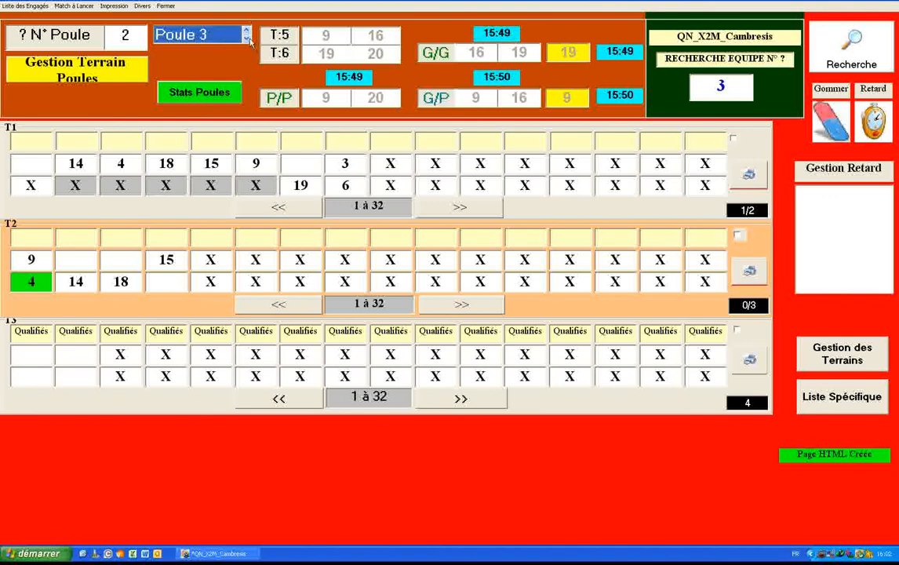
{"action": "left_click", "coordinate": [247, 39]}
{"action": "left_click", "coordinate": [223, 33]}
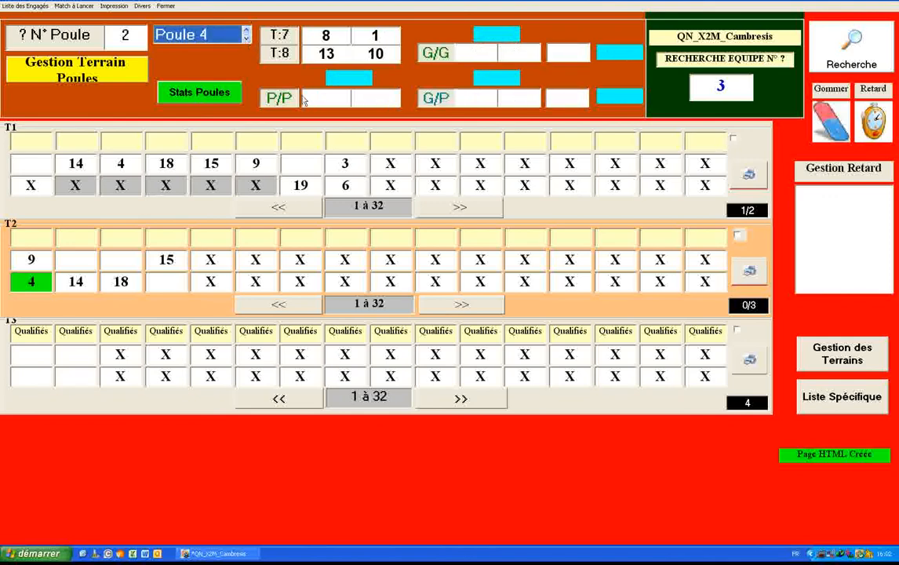
{"action": "left_click", "coordinate": [385, 42]}
{"action": "left_click", "coordinate": [380, 59]}
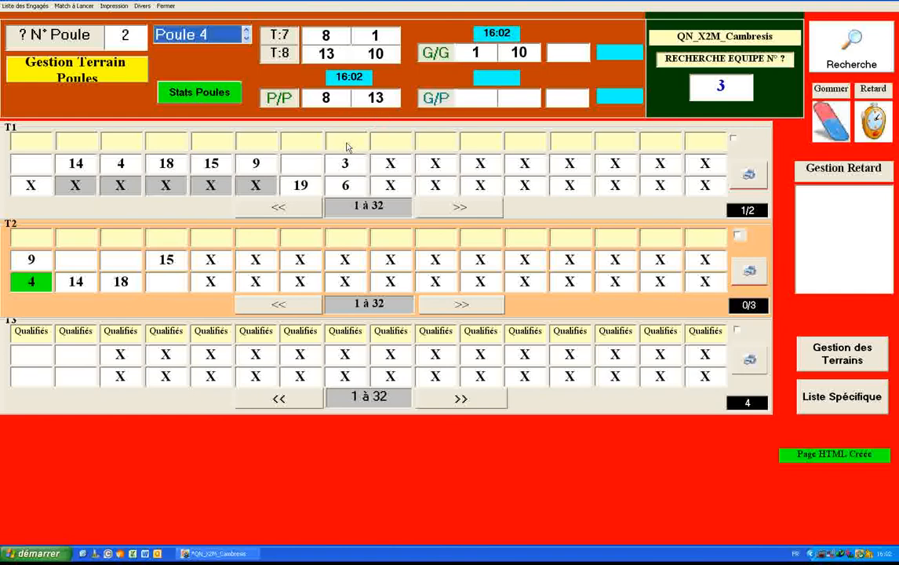
{"action": "left_click", "coordinate": [369, 100]}
{"action": "mouse_move", "coordinate": [324, 103]}
{"action": "left_click", "coordinate": [524, 57]}
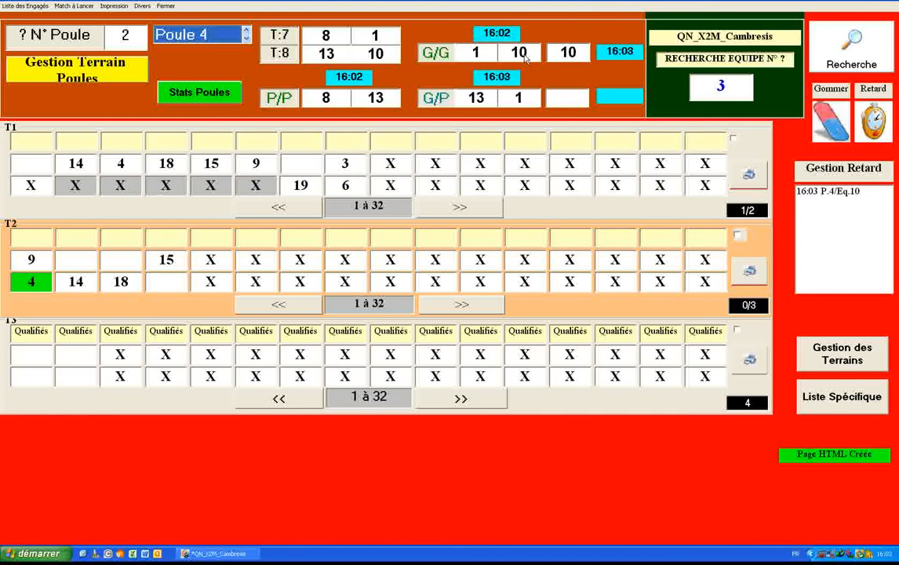
Draw team 10's first-round slot and check the list of matches to launch.
{"action": "left_click", "coordinate": [573, 60]}
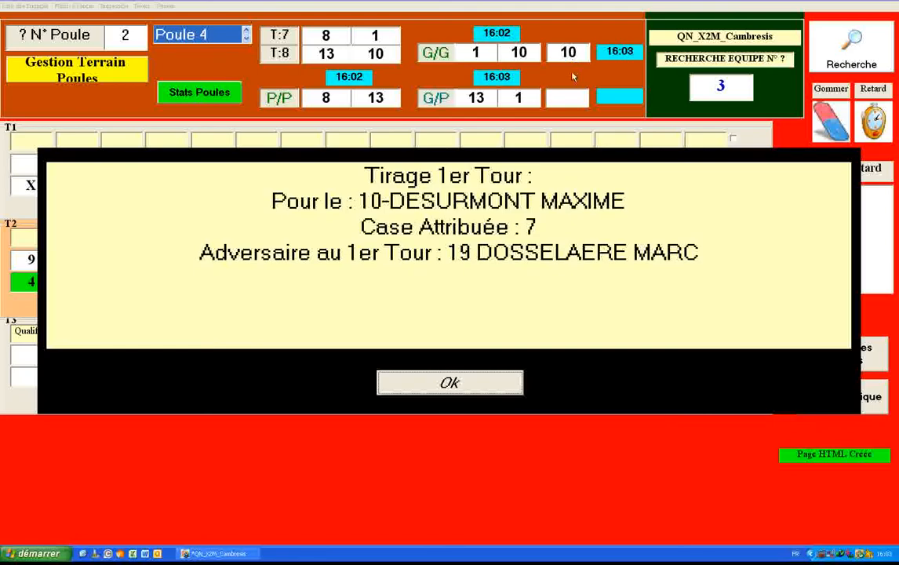
{"action": "left_click", "coordinate": [452, 382]}
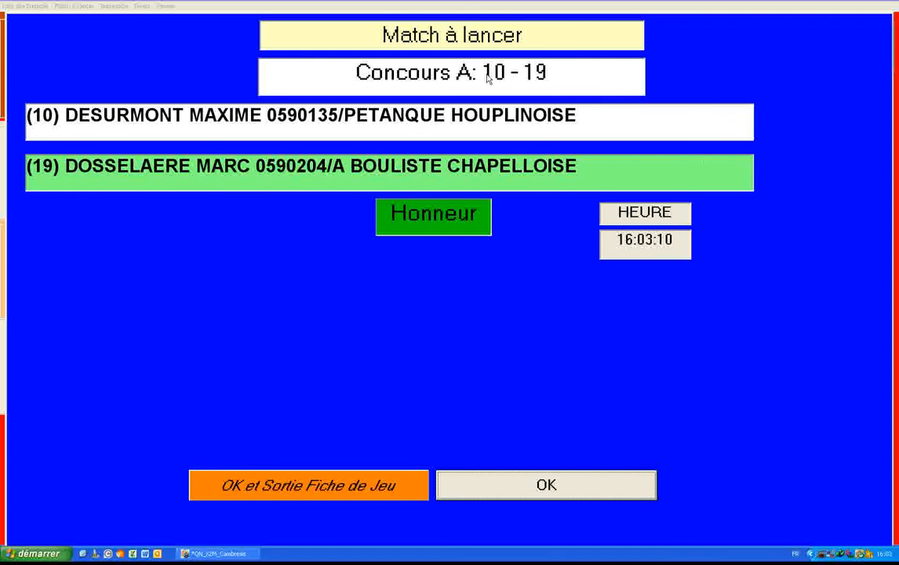
{"action": "left_click", "coordinate": [543, 491]}
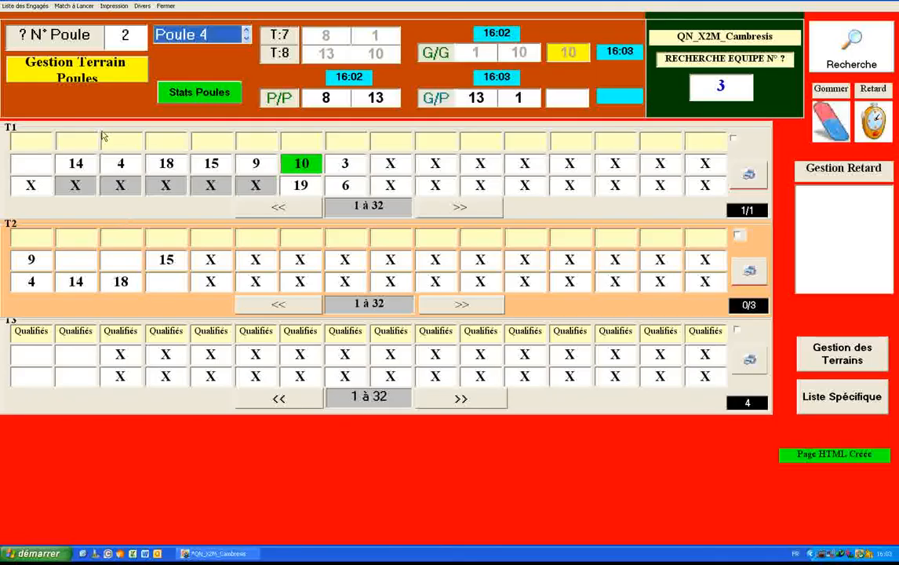
{"action": "left_click", "coordinate": [74, 6]}
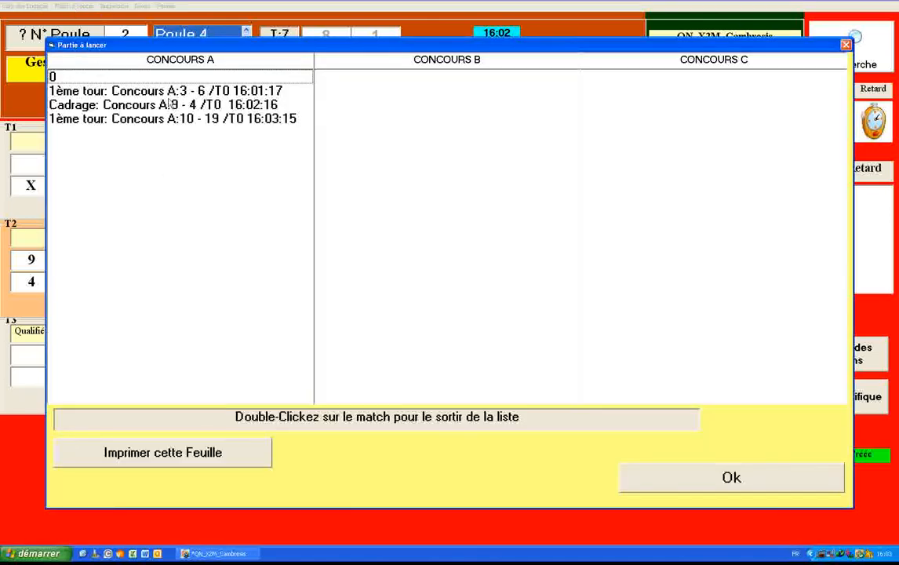
{"action": "left_click", "coordinate": [699, 481]}
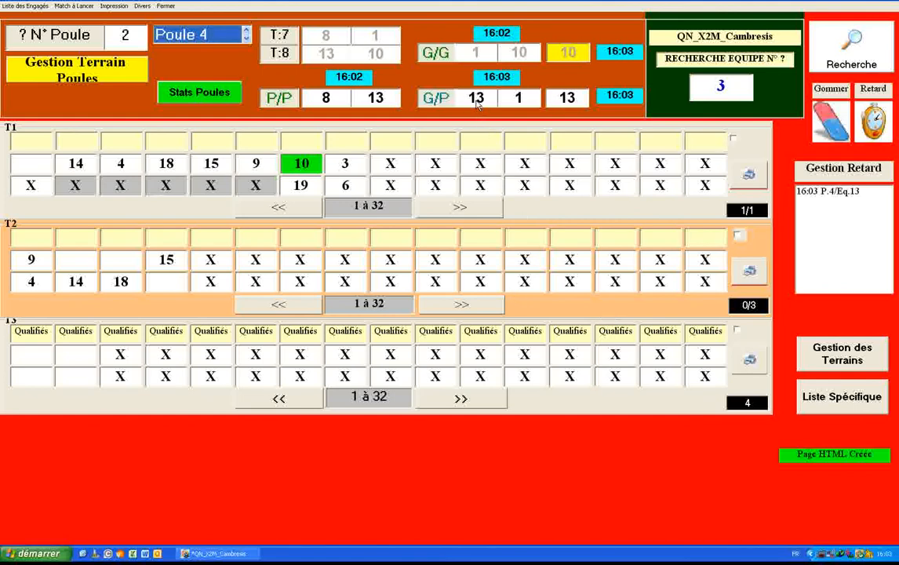
Record team 13 as the G/P winner of Poule 4 against team 1 and draw its first- and second-round slots.
{"action": "left_click", "coordinate": [430, 97]}
{"action": "left_click", "coordinate": [573, 102]}
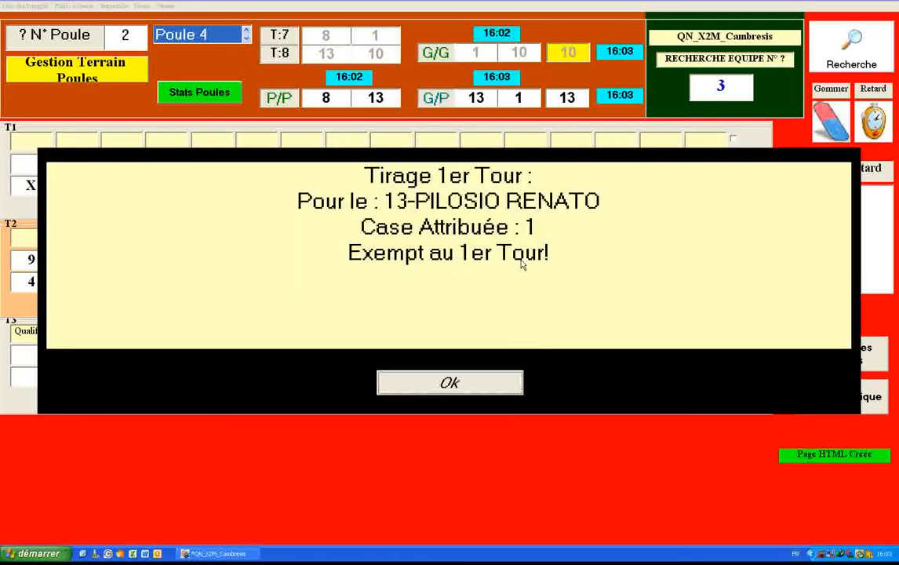
{"action": "left_click", "coordinate": [457, 388]}
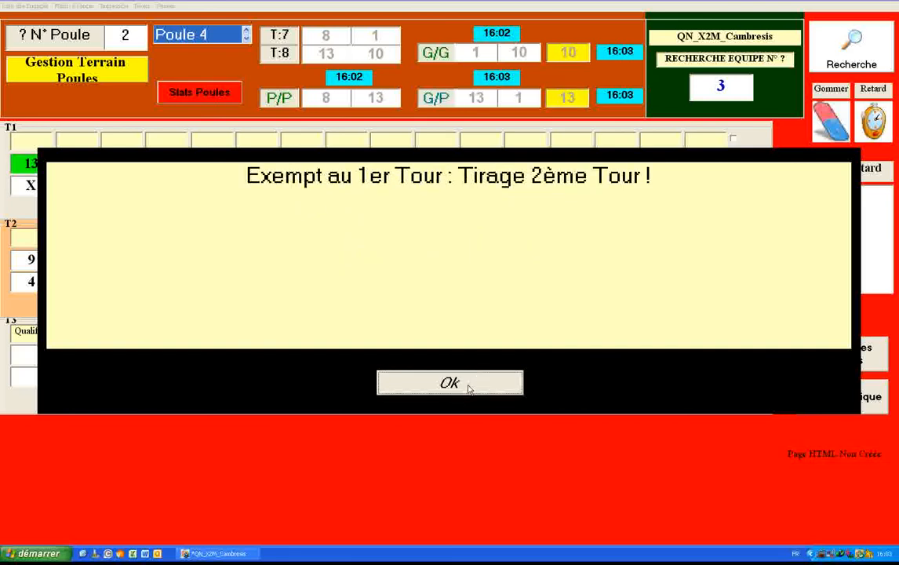
{"action": "left_click", "coordinate": [469, 387]}
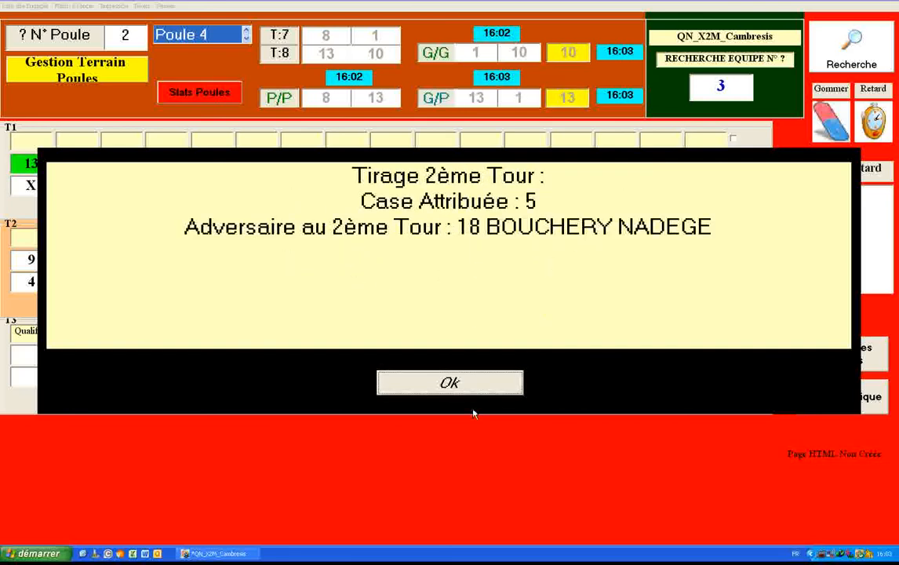
{"action": "left_click", "coordinate": [459, 386]}
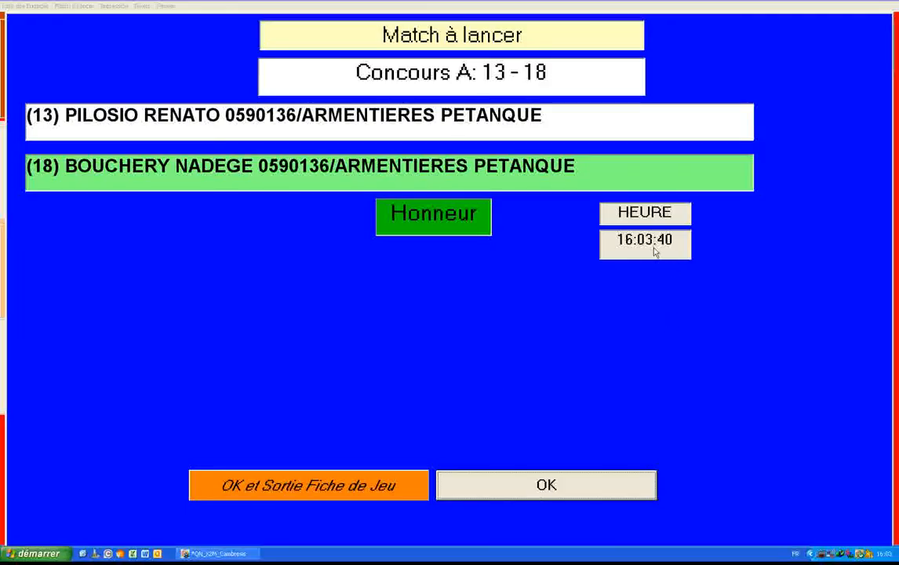
{"action": "left_click", "coordinate": [537, 486]}
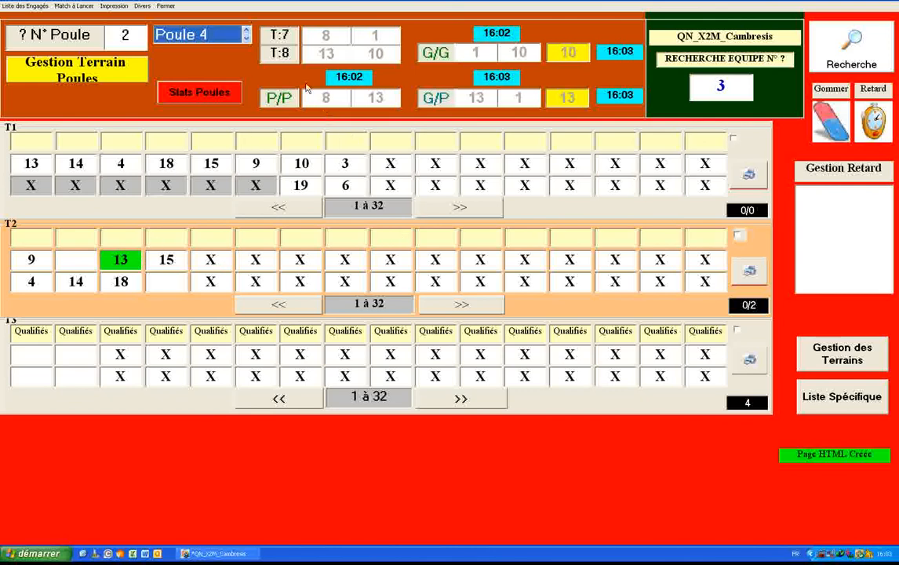
Display the results of Poule 5.
{"action": "left_click", "coordinate": [246, 39]}
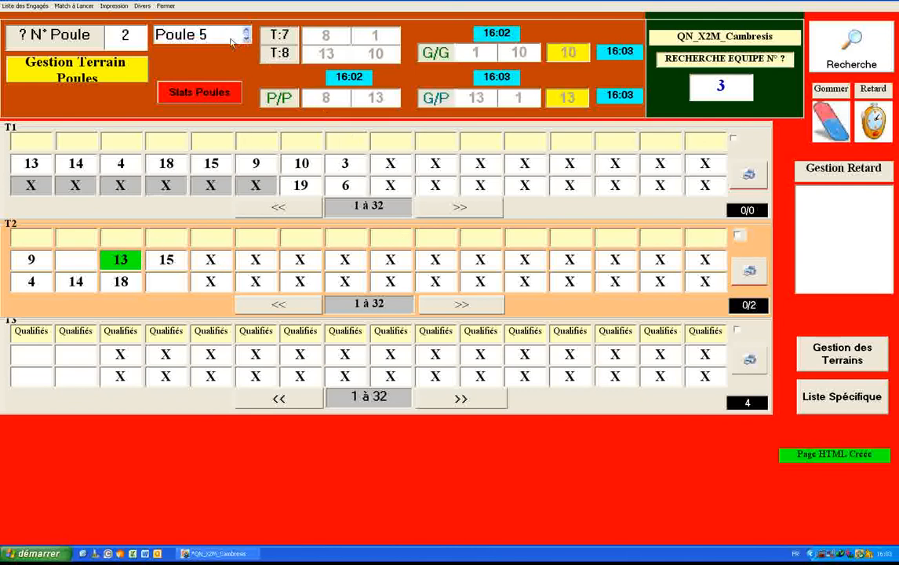
{"action": "left_click", "coordinate": [227, 38]}
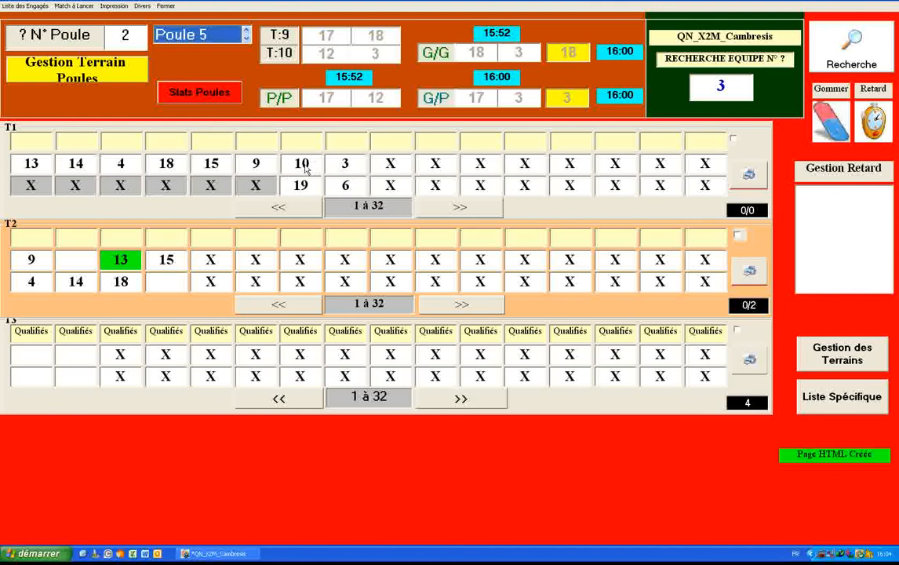
Record team 3 as the first-round winner against team 6 and draw its second-round slot.
{"action": "left_click", "coordinate": [352, 173]}
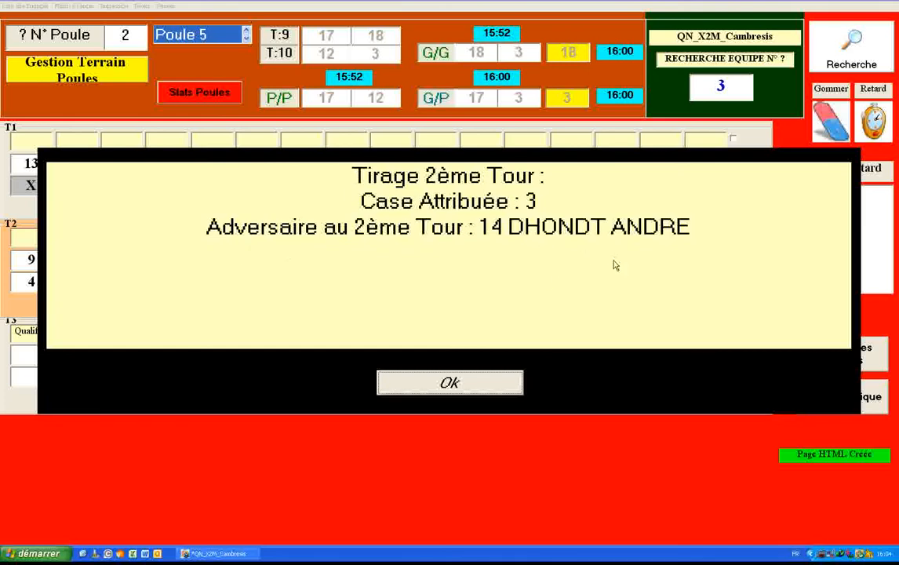
{"action": "left_click", "coordinate": [472, 388]}
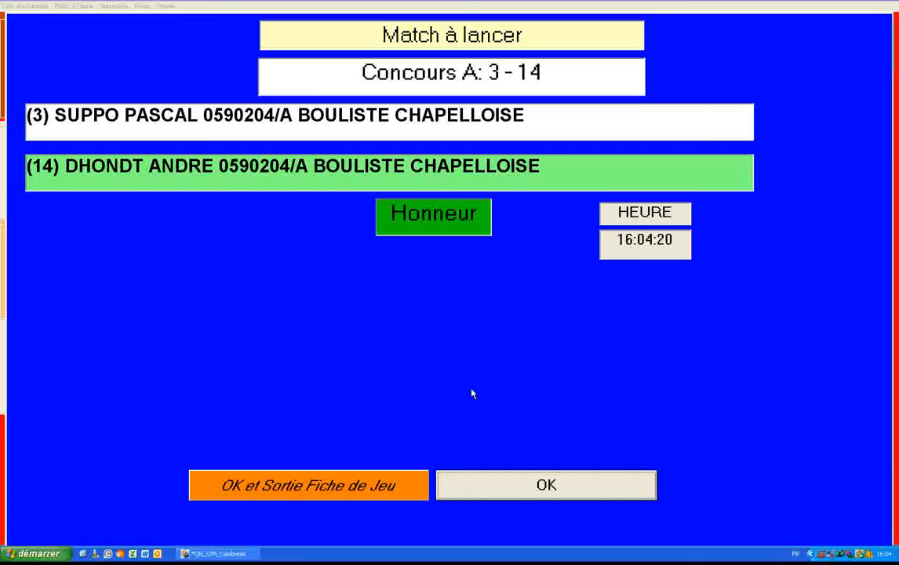
{"action": "left_click", "coordinate": [498, 480]}
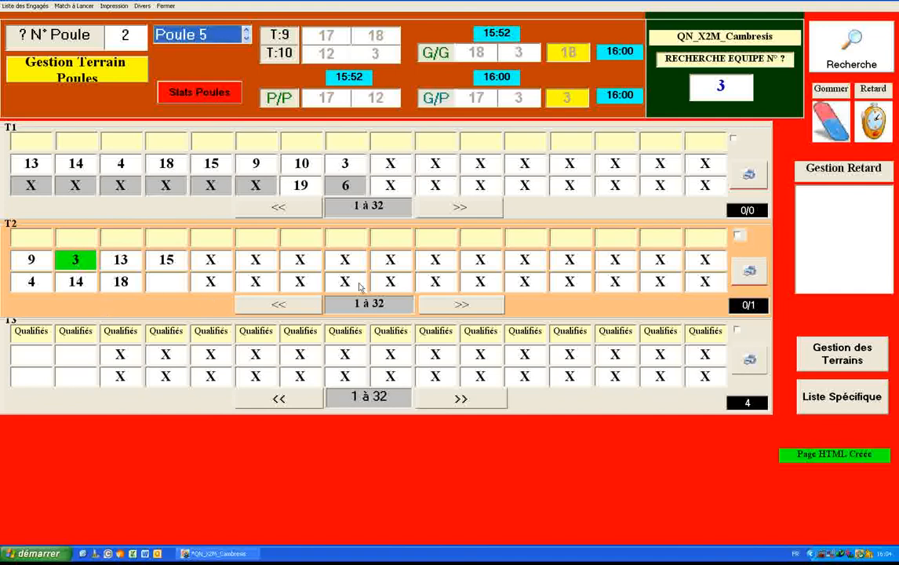
Record team 19 as the first-round winner against team 10 and check the list of matches to launch.
{"action": "left_click", "coordinate": [301, 191]}
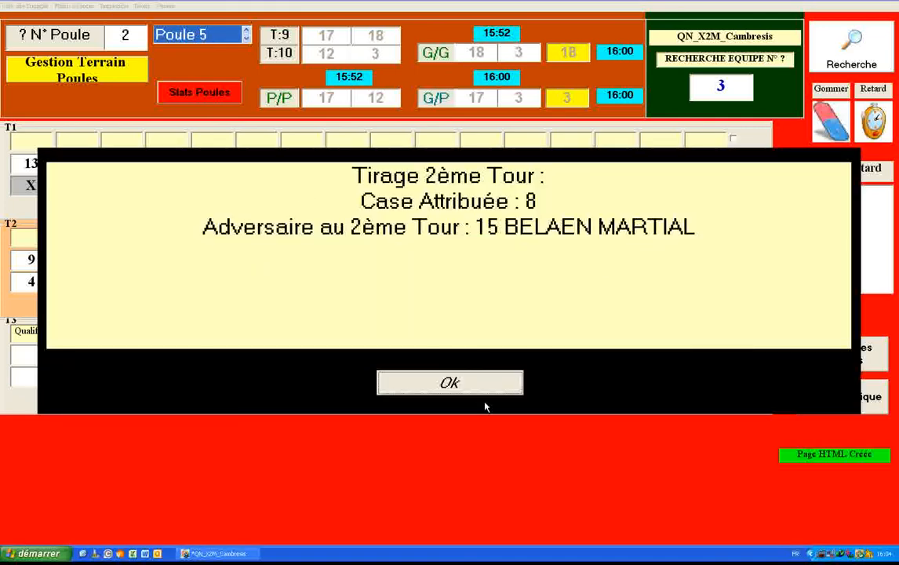
{"action": "left_click", "coordinate": [408, 383]}
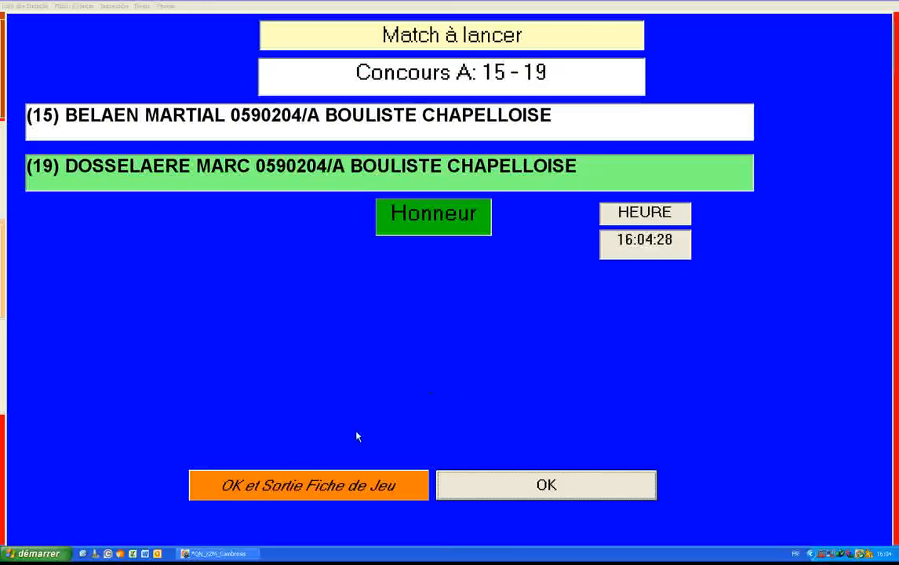
{"action": "left_click", "coordinate": [512, 491]}
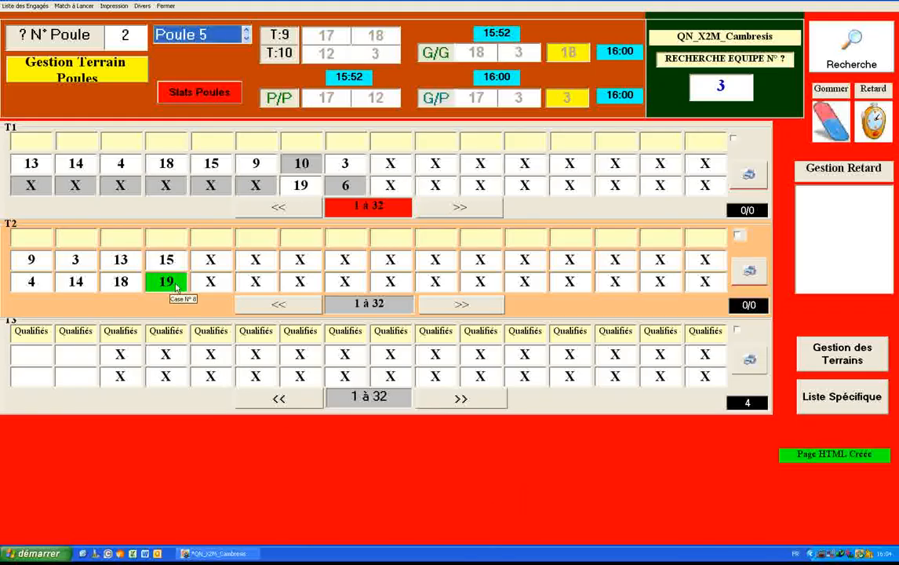
{"action": "left_click", "coordinate": [78, 7]}
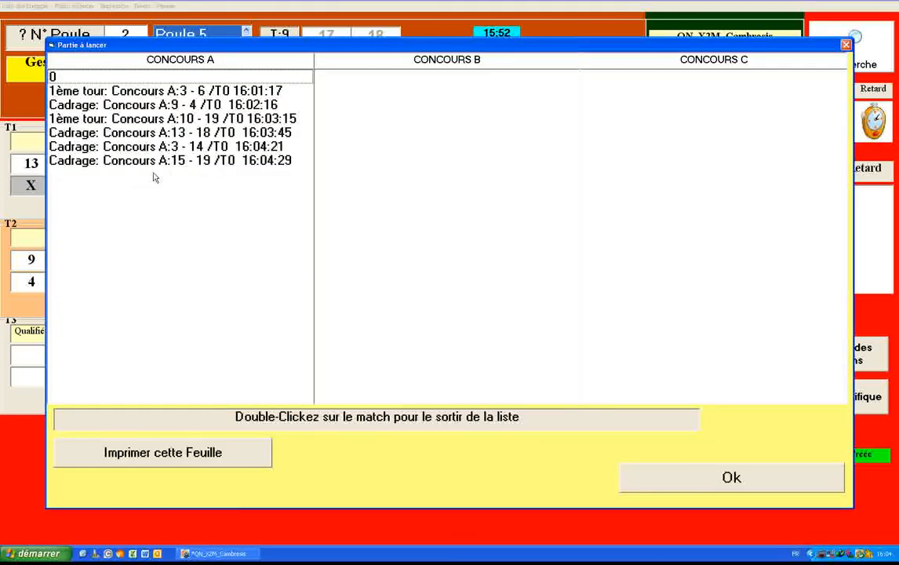
{"action": "left_click", "coordinate": [733, 476]}
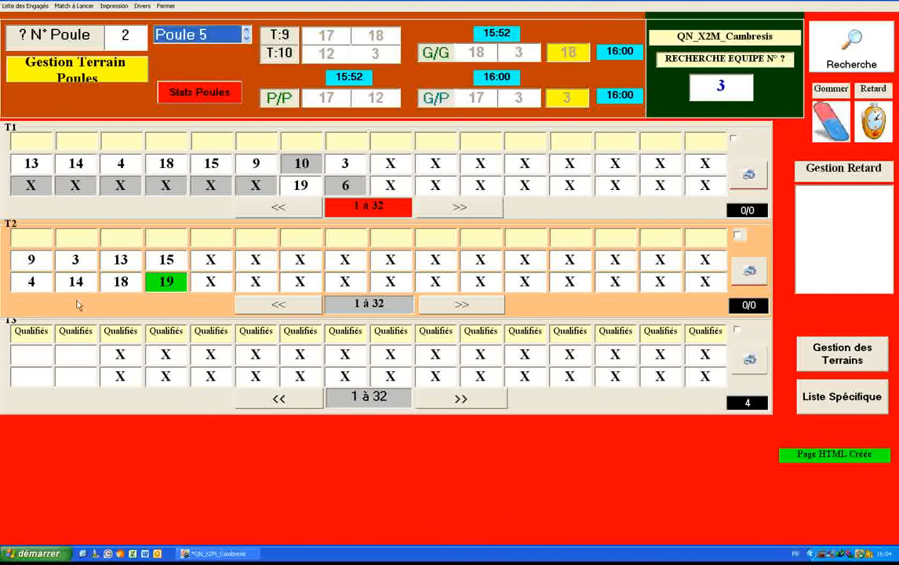
Record teams 9, 14, 18 and 15 as the second-round winners to place them among the qualified teams.
{"action": "left_click", "coordinate": [32, 269]}
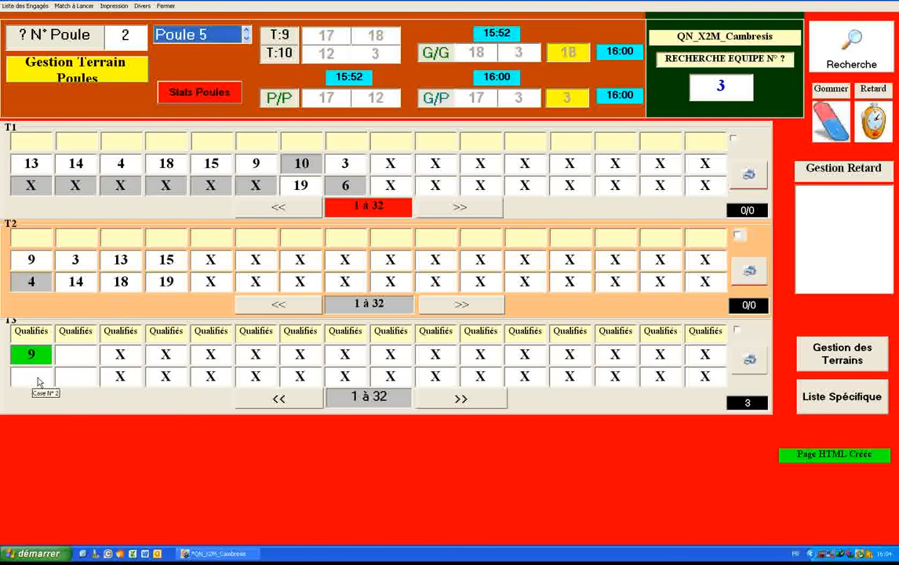
{"action": "left_click", "coordinate": [78, 286]}
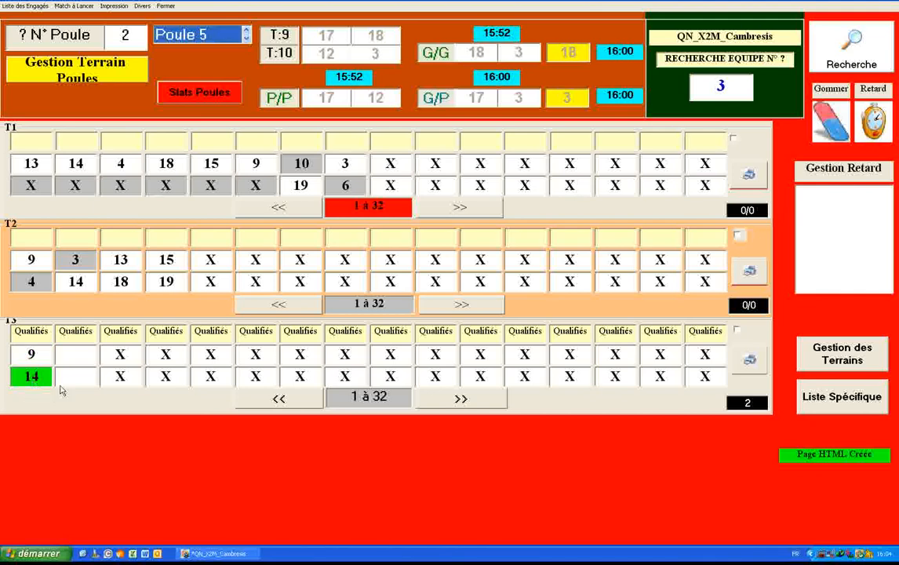
{"action": "left_click", "coordinate": [131, 290]}
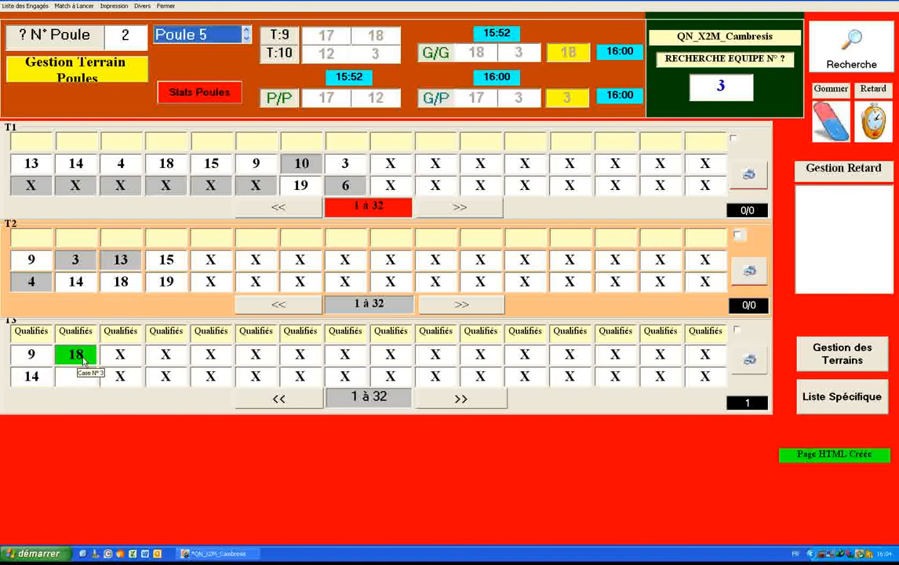
{"action": "left_click", "coordinate": [165, 265]}
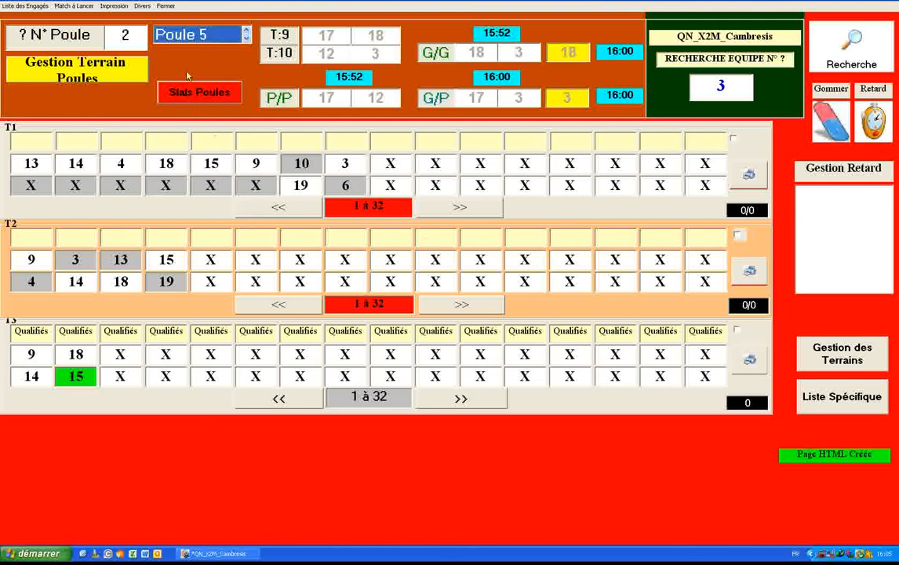
Close the contest and exit Gestion Concours.
{"action": "left_click", "coordinate": [166, 6]}
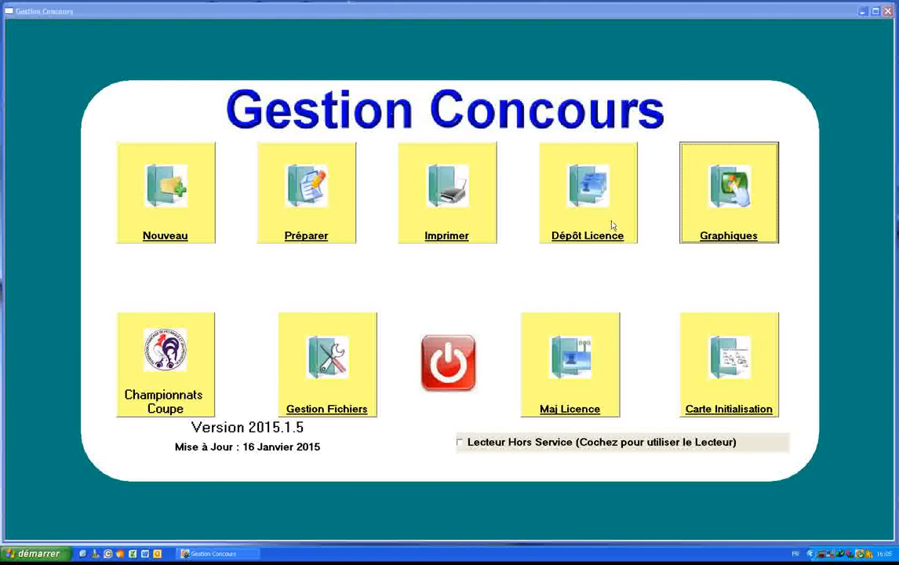
{"action": "left_click", "coordinate": [447, 375]}
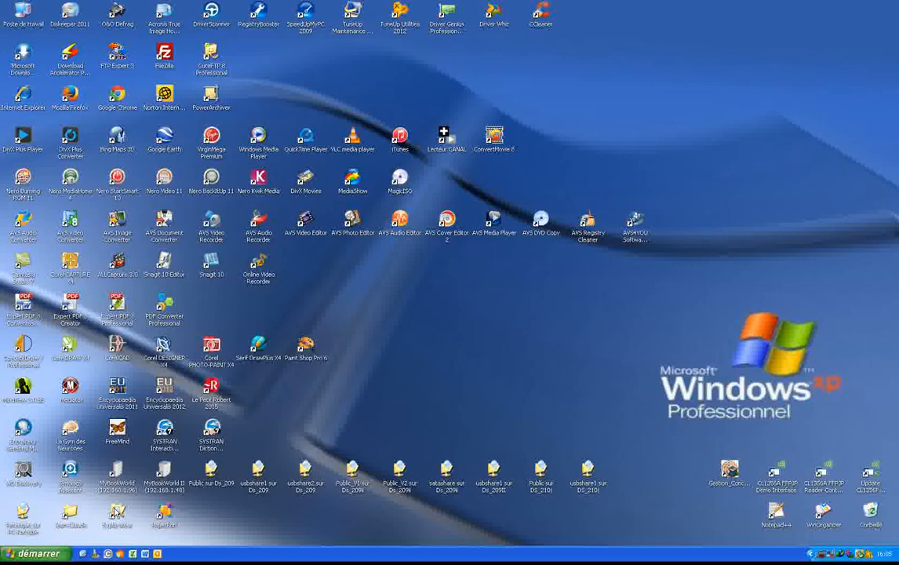
Open the C:\Gestion_concours folder in Windows Explorer and locate the GC_QN_X2M_Cambresis.GCZ contest file.
{"action": "left_click", "coordinate": [117, 512]}
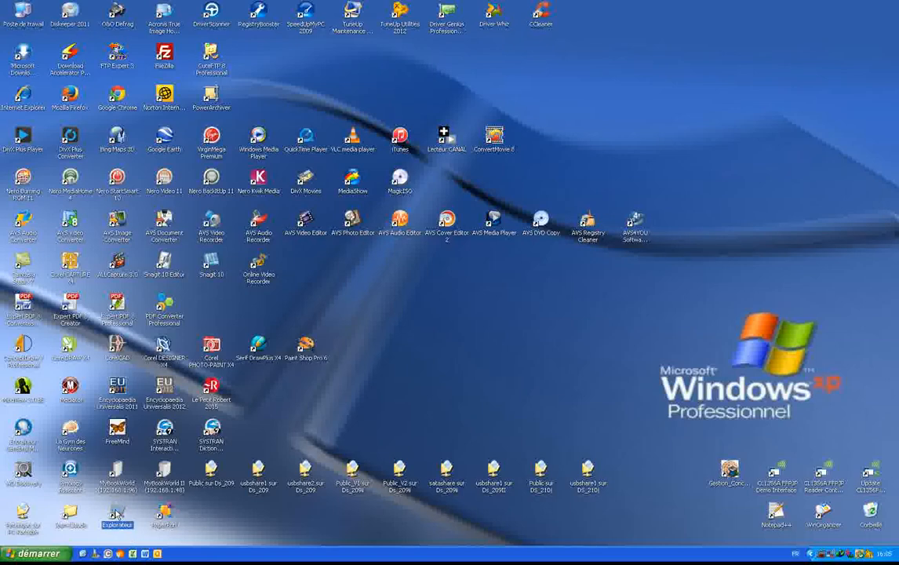
{"action": "double_click", "coordinate": [117, 512]}
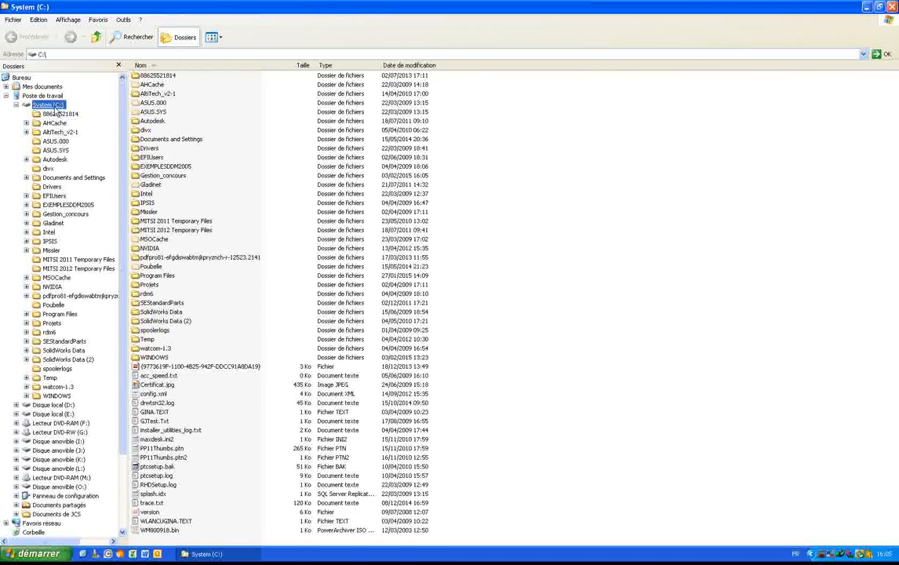
{"action": "left_click", "coordinate": [69, 216]}
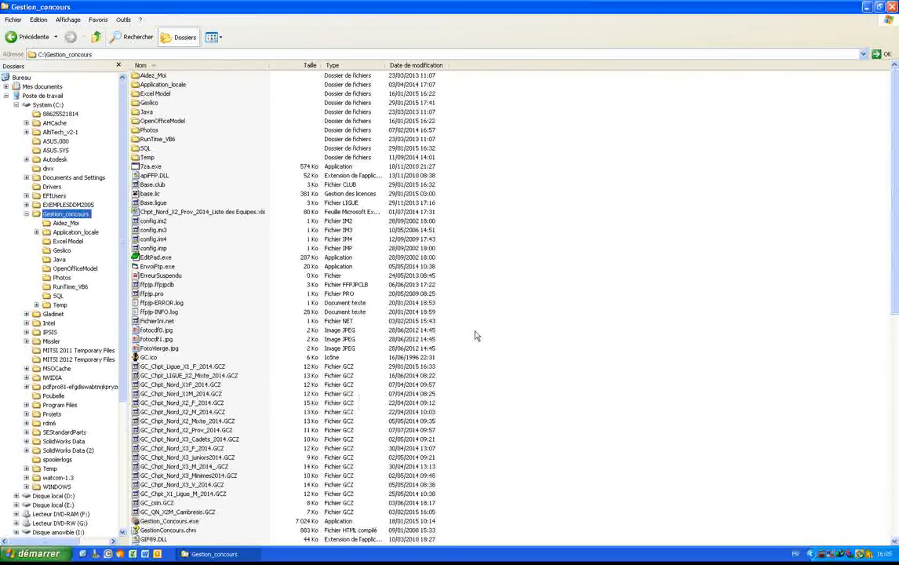
{"action": "scroll", "coordinate": [474, 341], "scroll_direction": "down", "scroll_amount": 7}
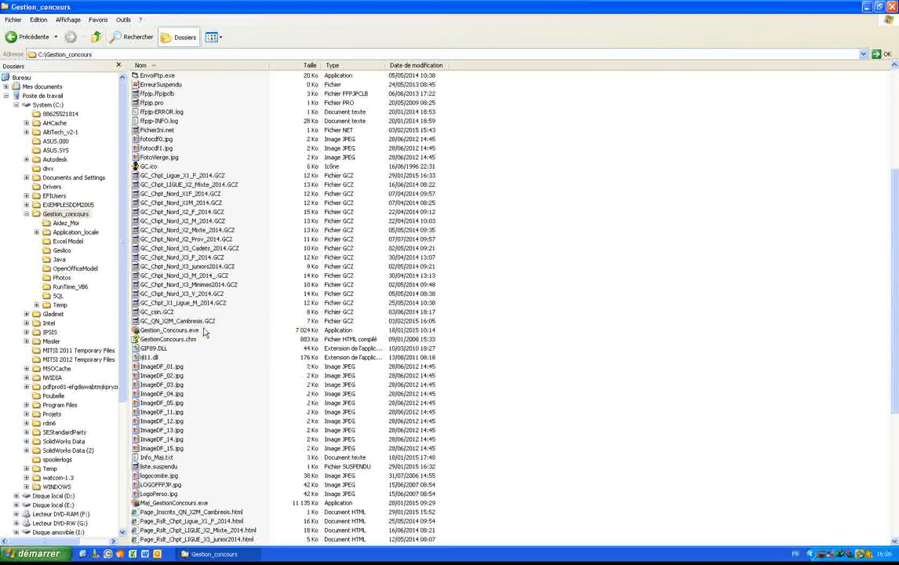
{"action": "mouse_move", "coordinate": [220, 330]}
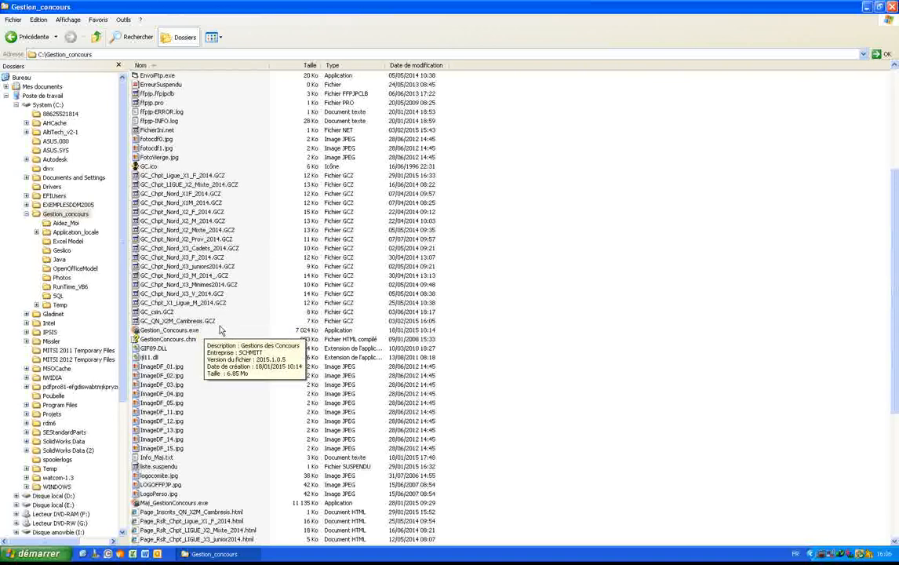